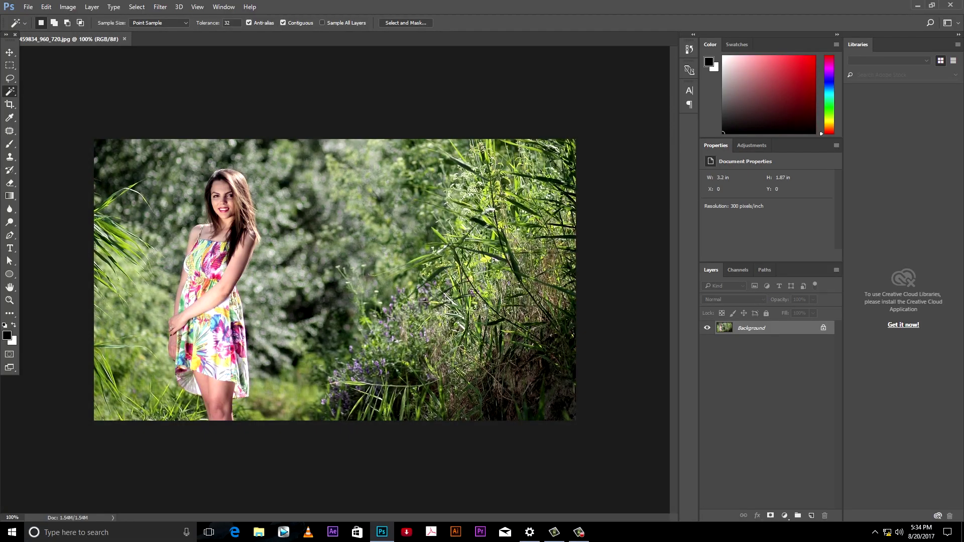
Trace a closed path around the woman with the Pen tool and convert it to a selection.
key("v")
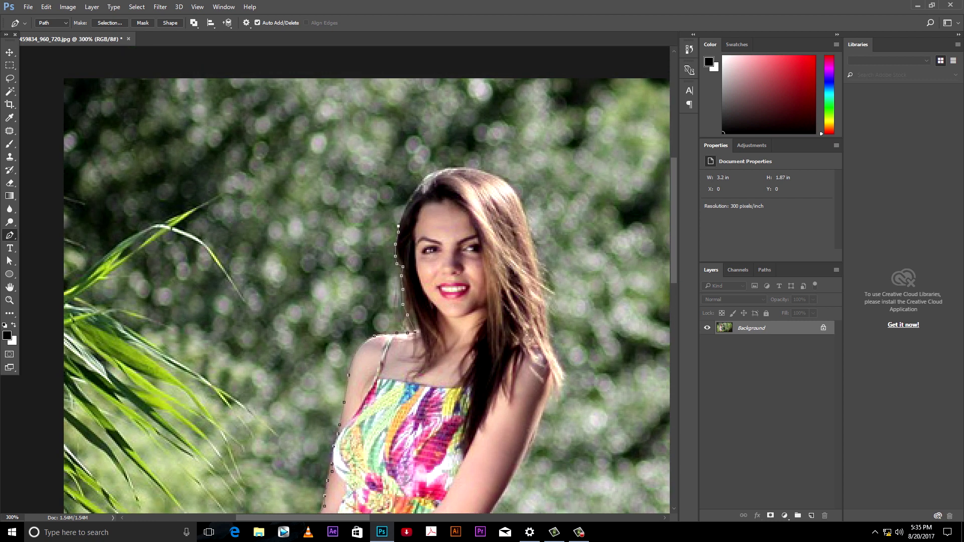
left_click_drag(427, 176, 443, 162)
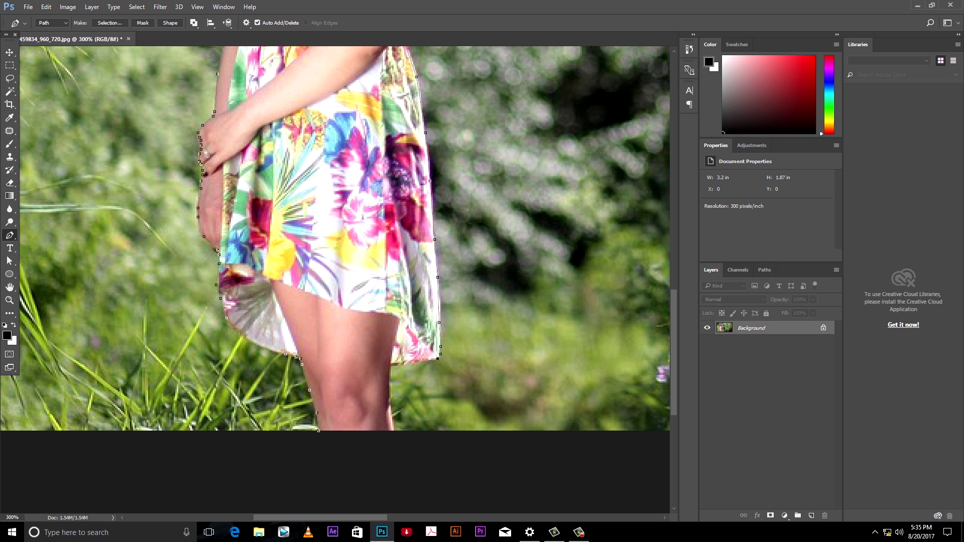
left_click_drag(400, 209, 390, 128)
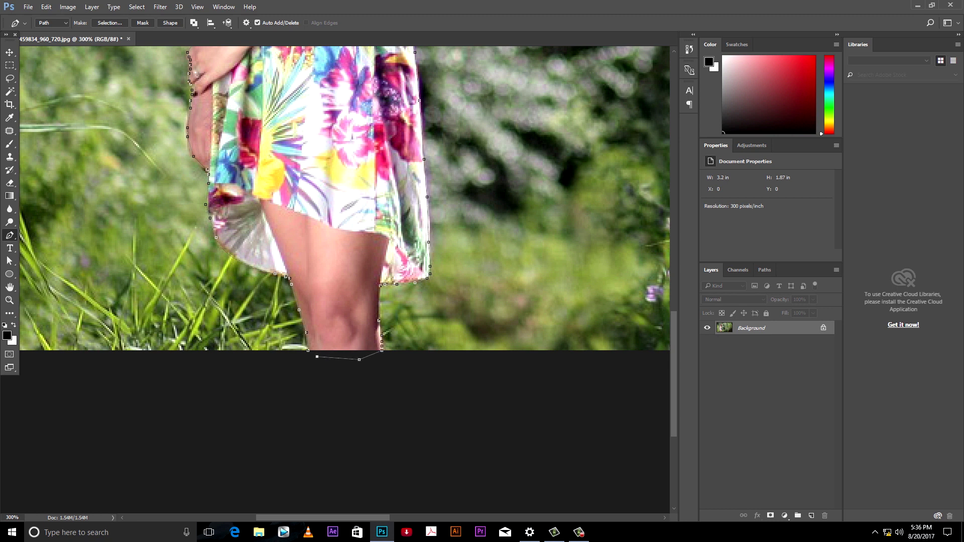
key("ctrl+Return")
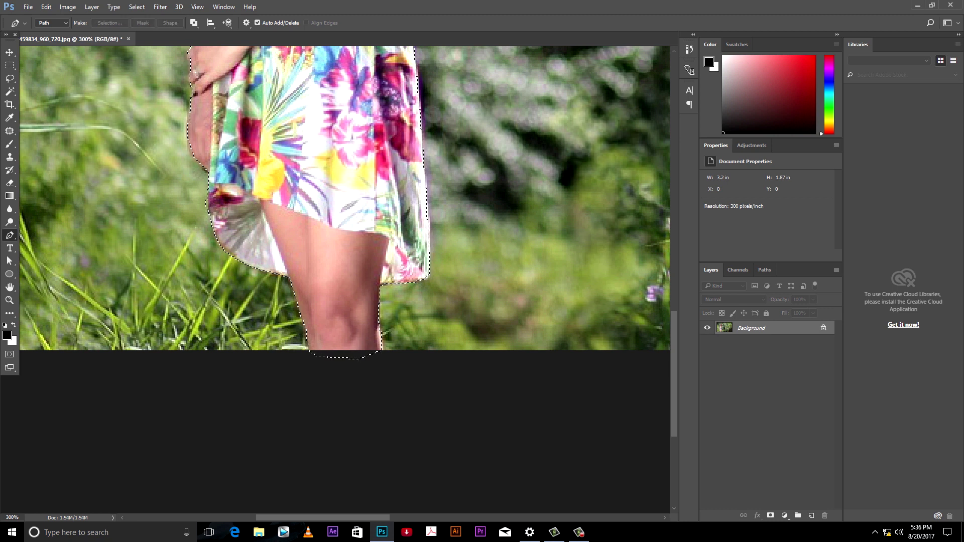
Copy the selected woman to a new layer and check the cutout by toggling the Background layer's visibility.
key("ctrl+j")
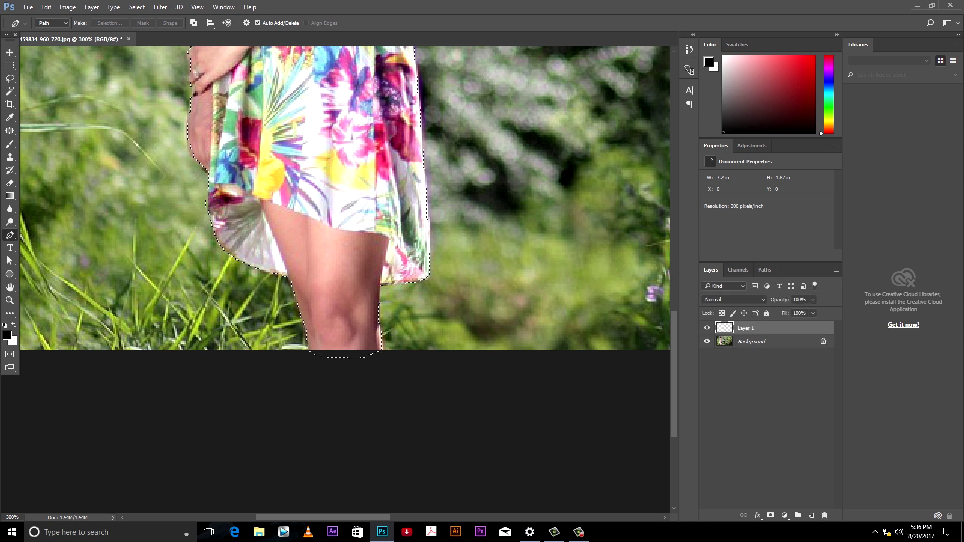
key("ctrl+1")
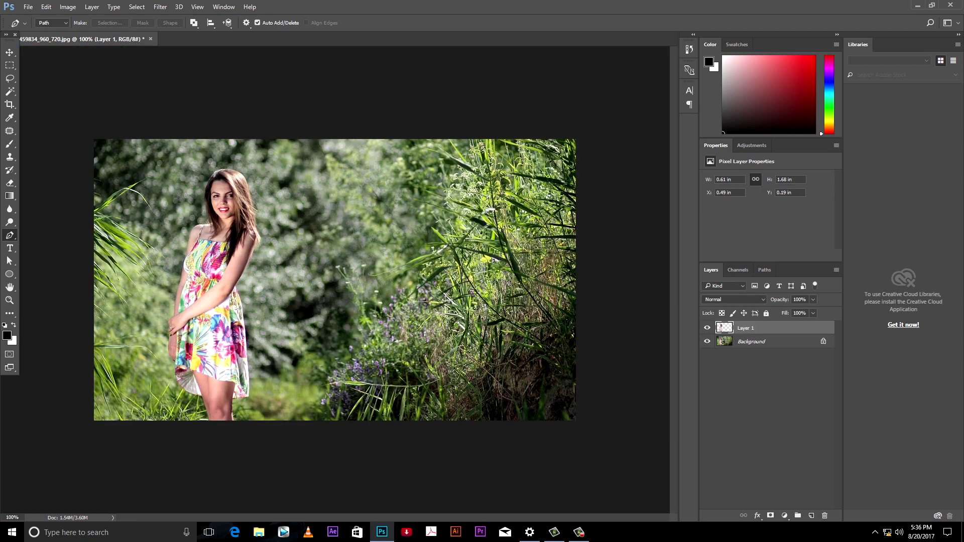
left_click(707, 341)
left_click(707, 341)
left_click(707, 342)
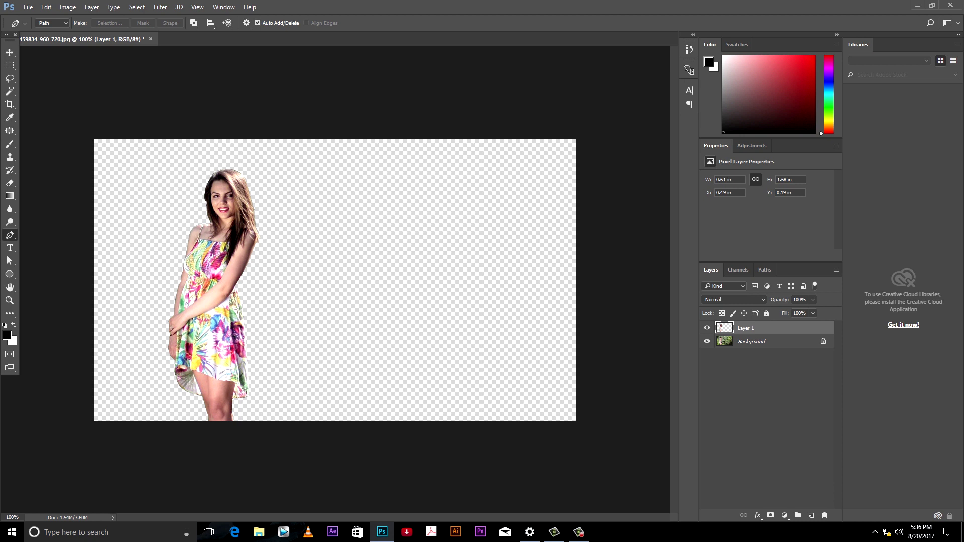
left_click(707, 342)
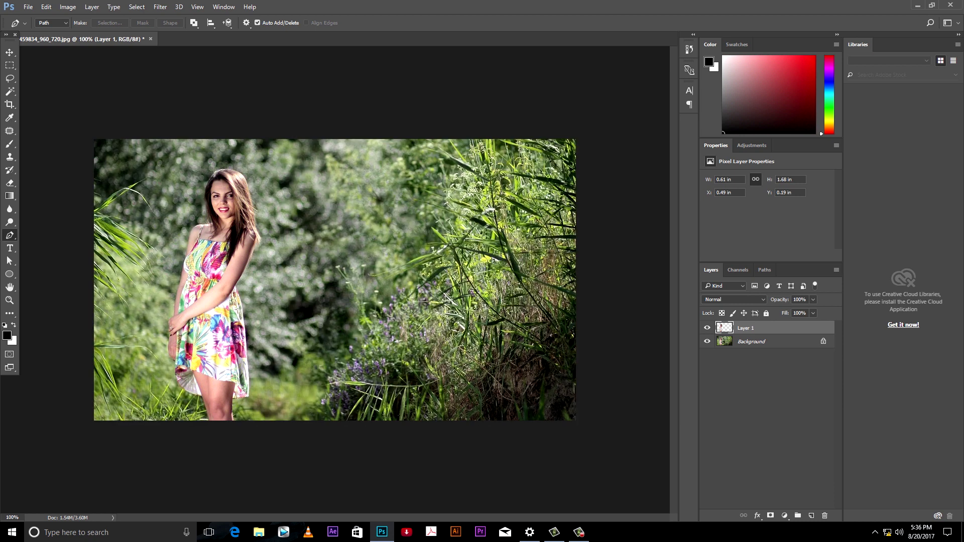
Unlock the Background layer and load the woman's cutout on Layer 1 as a selection.
left_click(823, 342)
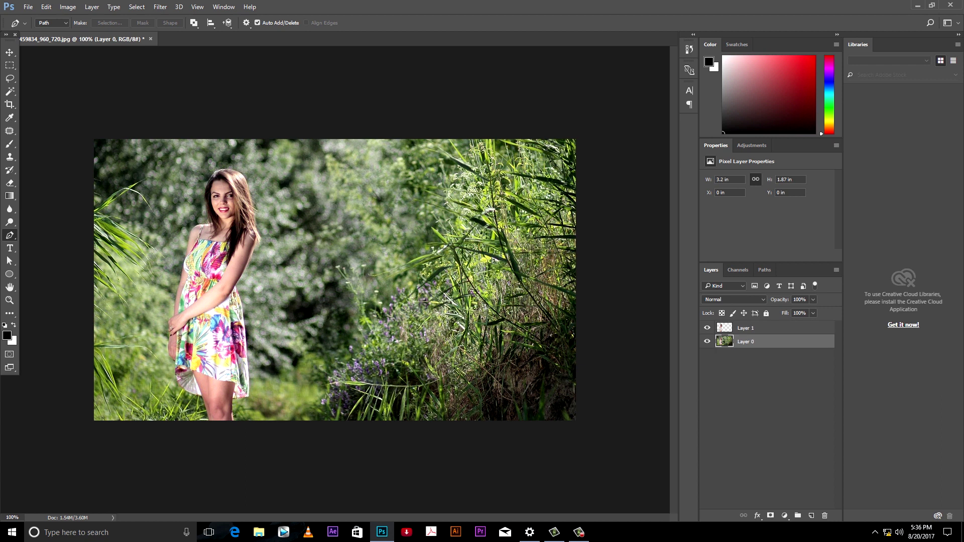
left_click(724, 328, "ctrl")
left_click(29, 7)
left_click(29, 7)
Fill the woman-shaped selection on Layer 0 with Content-Aware and deselect it.
left_click(46, 7)
left_click(53, 160)
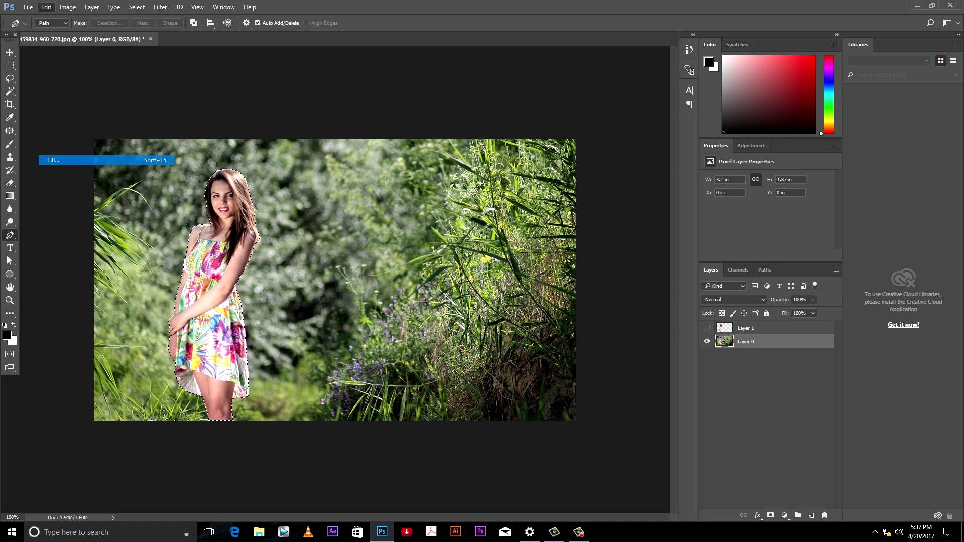
left_click(490, 153)
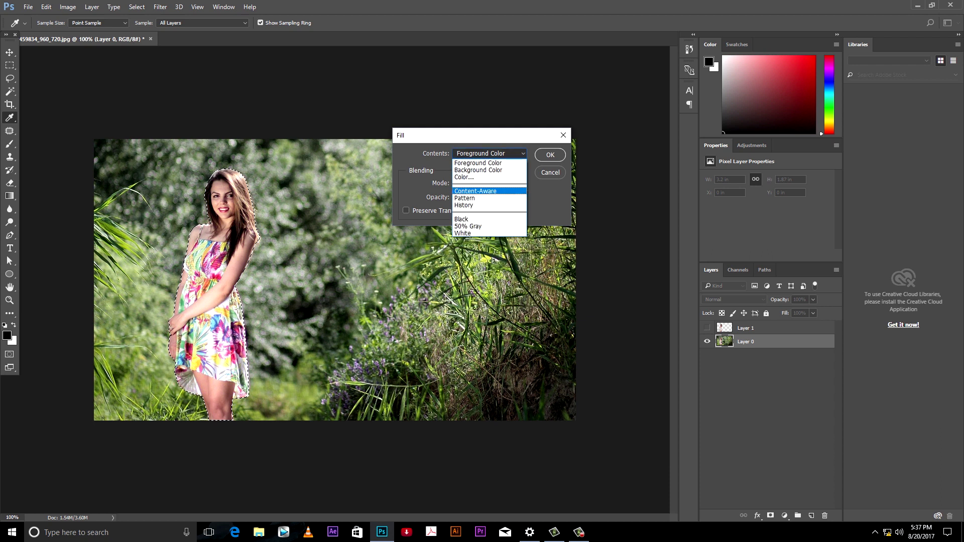
left_click(483, 190)
left_click(550, 155)
key("ctrl+d")
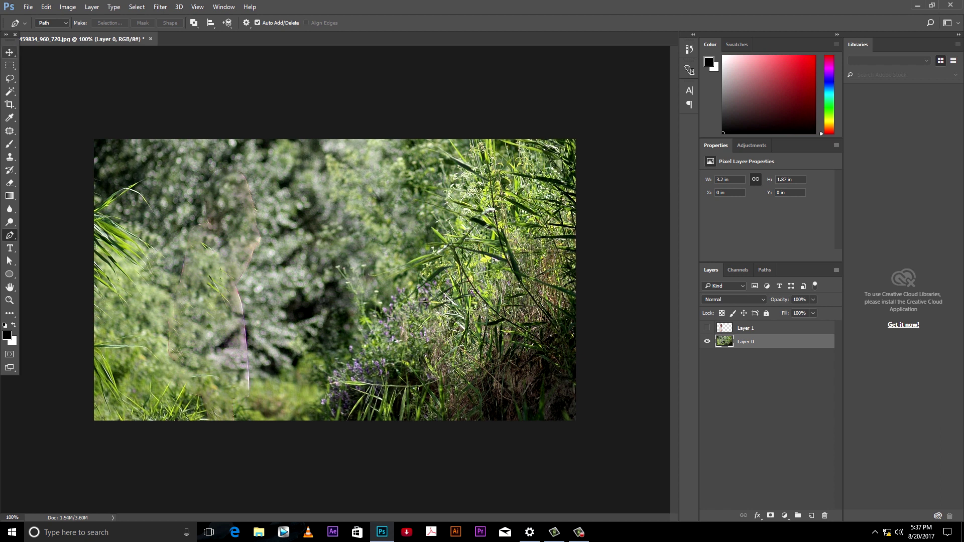
Paint away the leftover outline traces and smudges in the filled area of Layer 0 with the Healing Brush tool.
right_click(9, 130)
left_click(56, 140)
left_click_drag(260, 249, 246, 278)
left_click(250, 290)
left_click(243, 298)
left_click(242, 318)
left_click(241, 332)
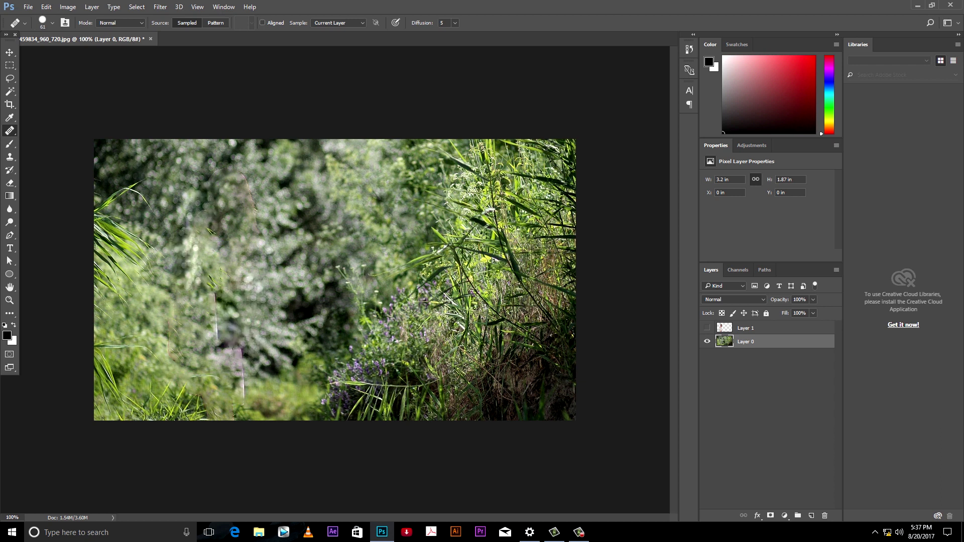
left_click_drag(203, 209, 210, 228)
left_click(211, 231)
left_click(213, 238)
left_click(212, 189)
left_click(219, 177)
left_click(235, 179)
left_click(238, 191)
left_click(242, 203)
left_click(247, 211)
left_click(250, 220)
left_click(235, 266)
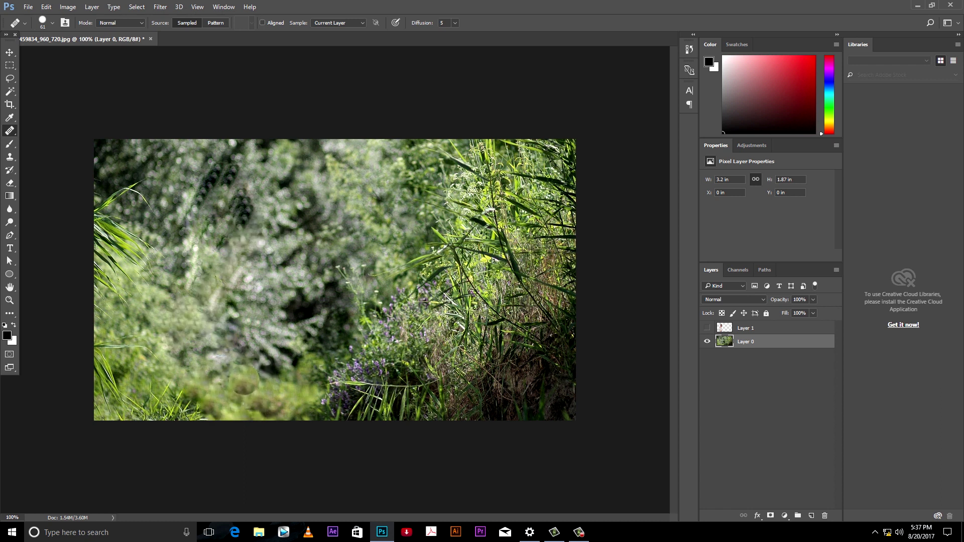
left_click(245, 381)
mouse_move(252, 369)
left_mouse_down()
mouse_move(215, 360)
mouse_move(211, 391)
mouse_move(206, 373)
mouse_move(241, 405)
left_mouse_up()
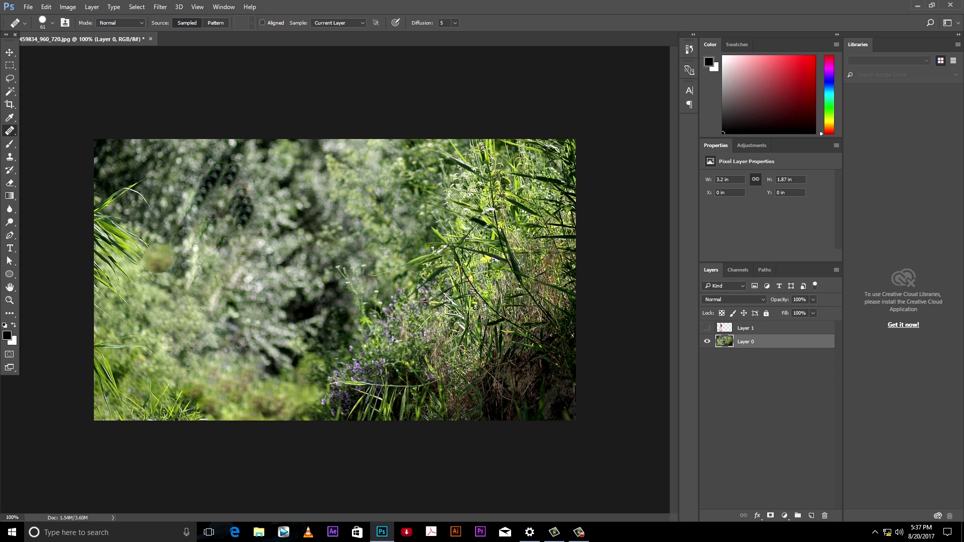
left_click(215, 282)
left_click(168, 291)
left_click(202, 274)
Hide Layer 0 so only the woman's cutout shows, and select Layer 1.
key("v")
left_click(707, 328)
left_click(707, 328)
left_click(707, 342)
left_click(707, 328)
left_click(746, 328)
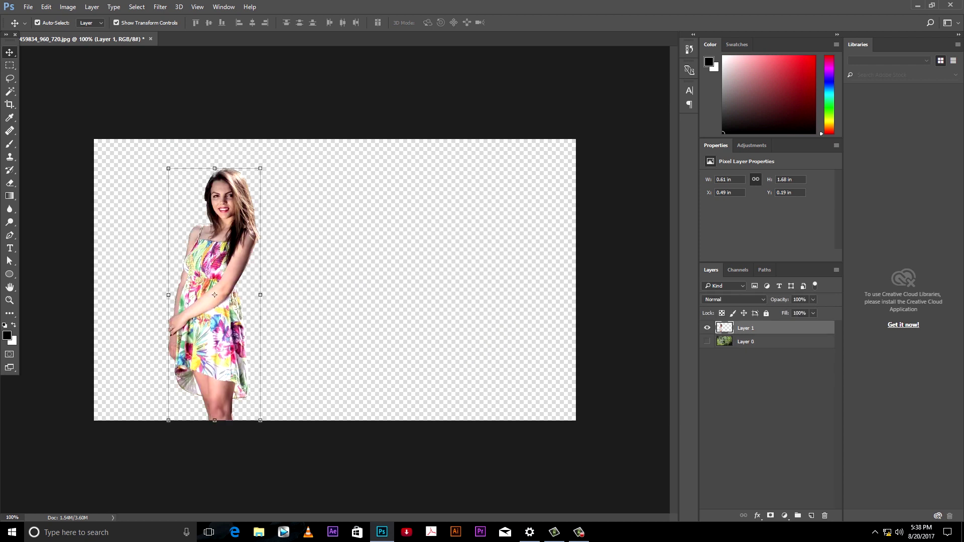
Save the woman's cutout as a PNG file named girl.
left_click(28, 7)
left_click(50, 118)
left_click(270, 232)
left_click(100, 370)
type("girl")
key("Return")
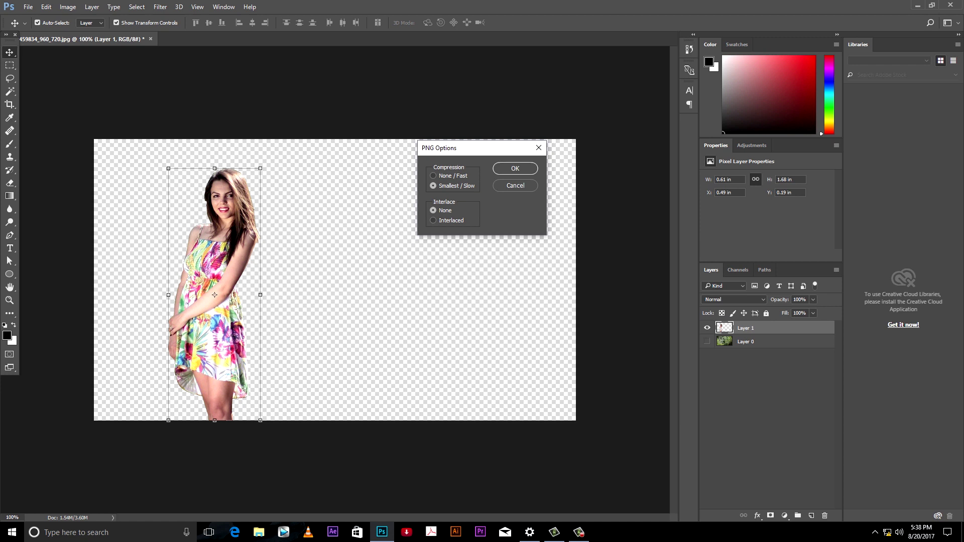
key("Return")
Show only Layer 0 and save the clean background as a PNG file named BG.
left_click(707, 327)
left_click(707, 341)
left_click(28, 6)
left_click(50, 119)
left_click(270, 232)
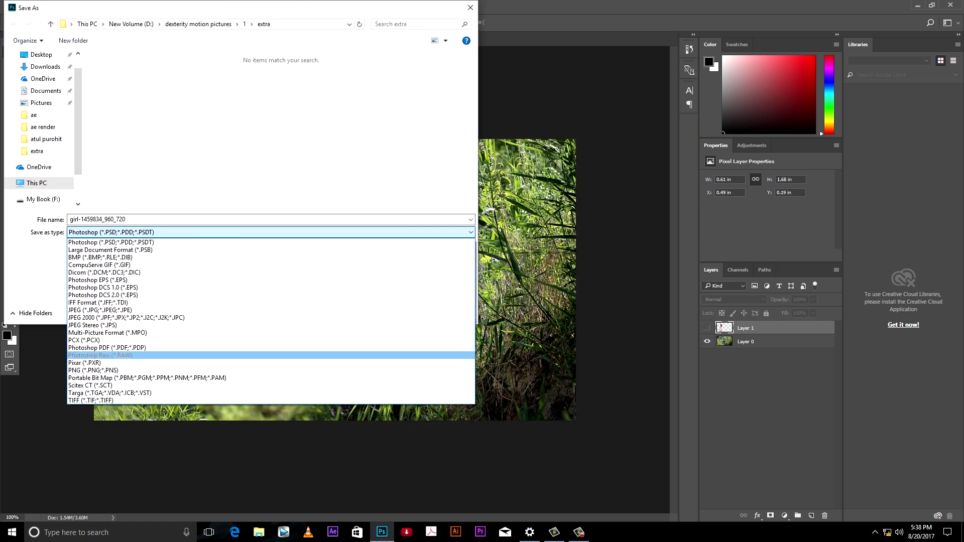
left_click(100, 371)
left_click(125, 219)
type("bg")
key("Return")
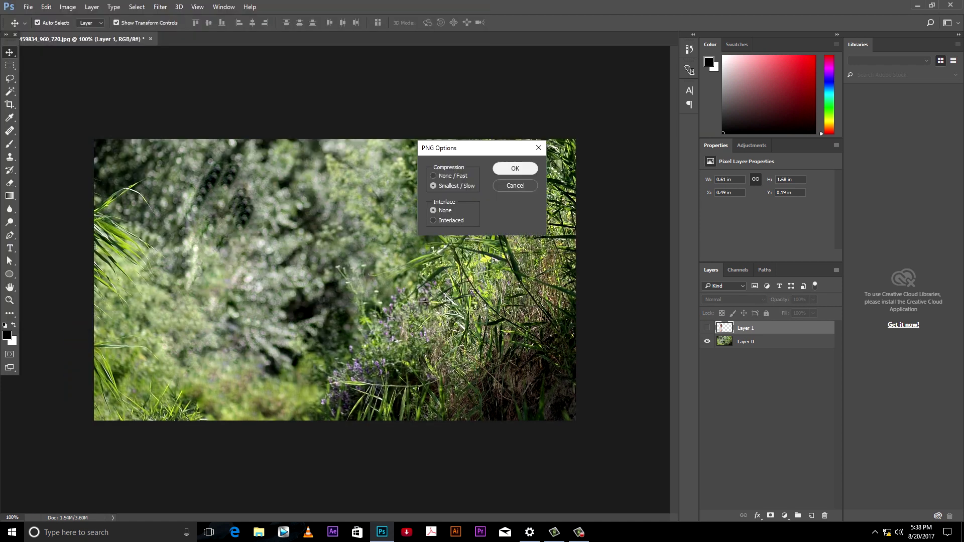
key("Return")
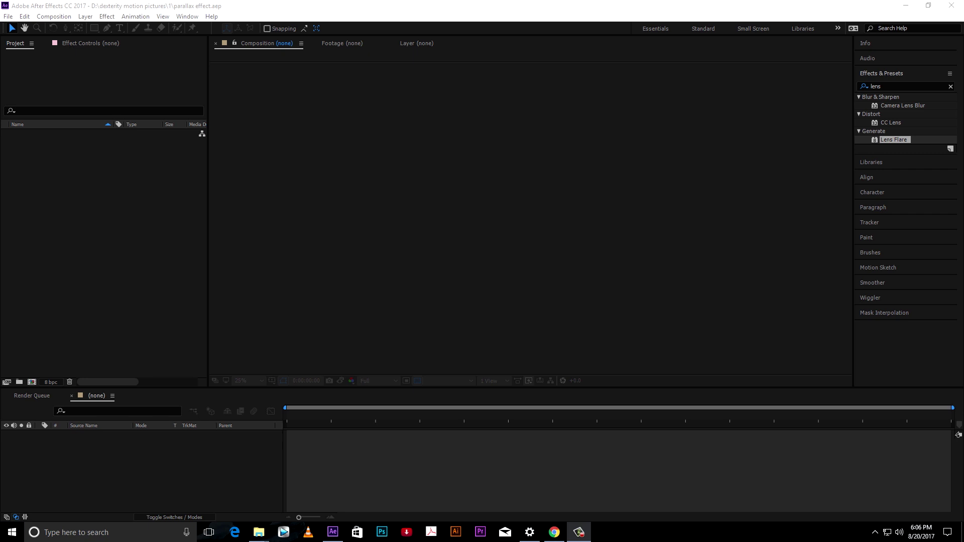
Switch to After Effects and create a composition named "parallax effect" with the HDTV 1080 25 preset.
left_click(54, 16)
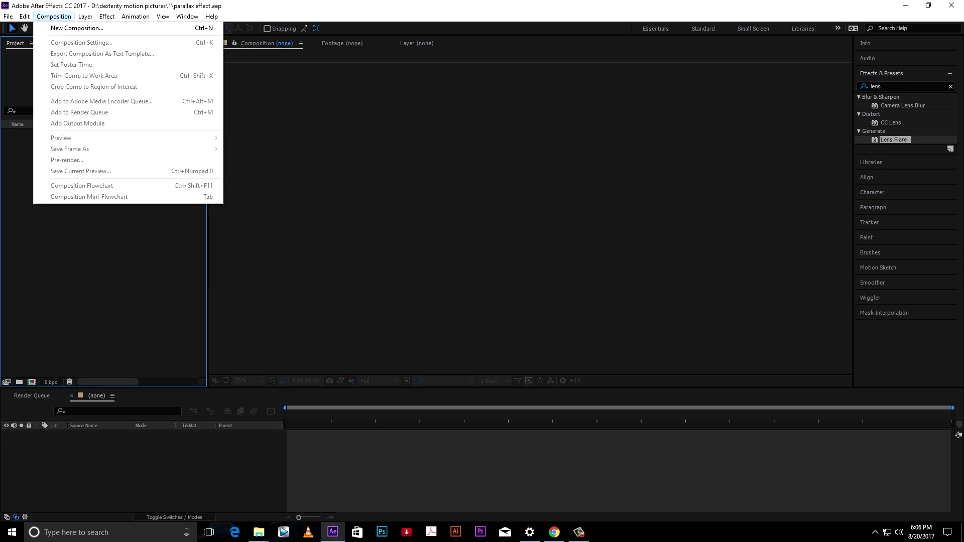
left_click(77, 28)
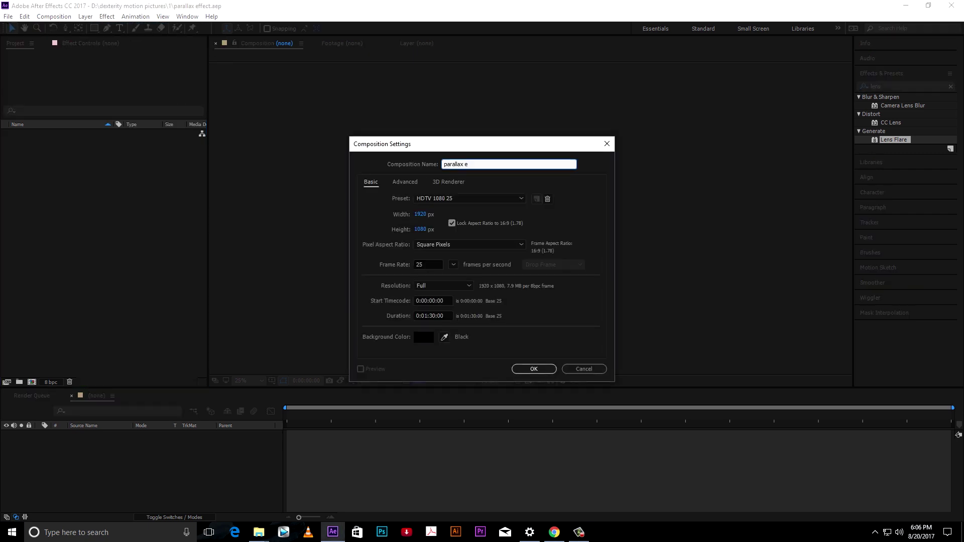
key("Return")
Import girl, BG and the three TexturesCom_NaturePlants images from the extra folder as footage.
key("ctrl+i")
left_click(394, 94)
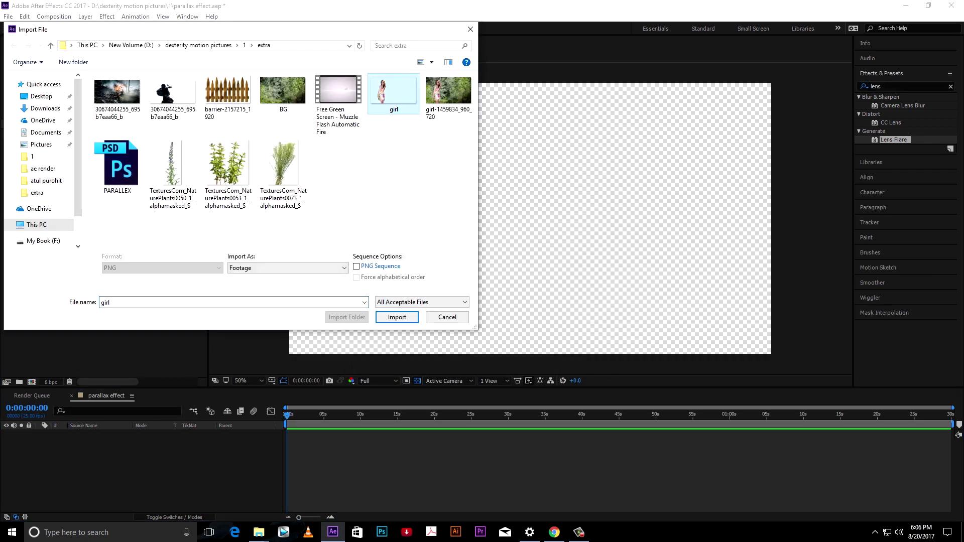
left_click(283, 94, "ctrl")
left_click(173, 168, "ctrl")
left_click(172, 166, "ctrl")
left_click(228, 166, "ctrl")
left_click(283, 168, "ctrl")
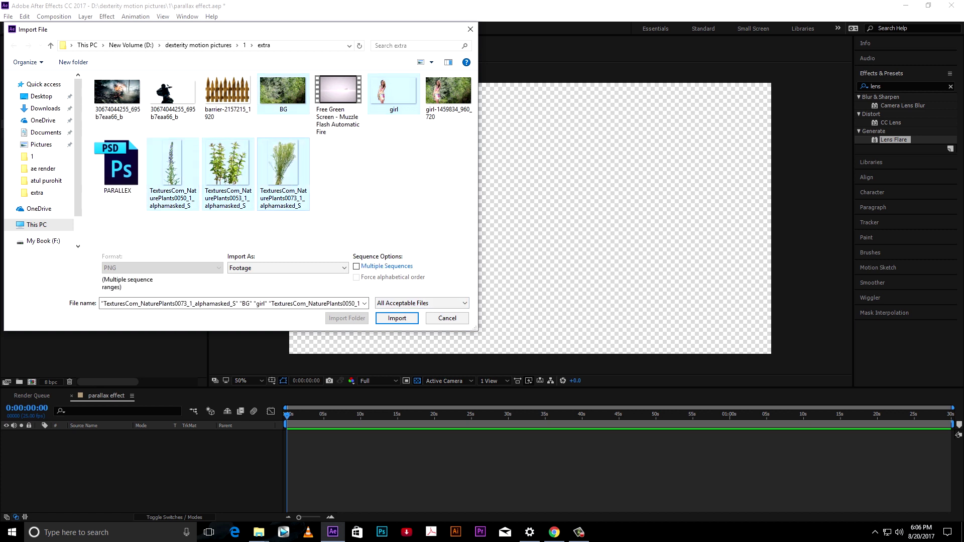
left_click(397, 318)
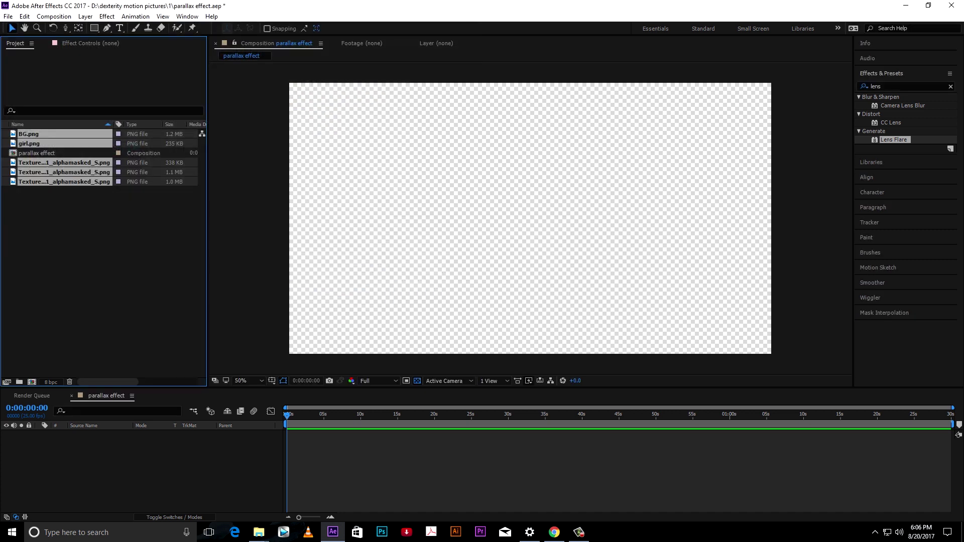
left_click(96, 231)
Add BG.png to the parallax effect composition and set its scale to 208%.
left_click_drag(35, 135, 97, 471)
key("s")
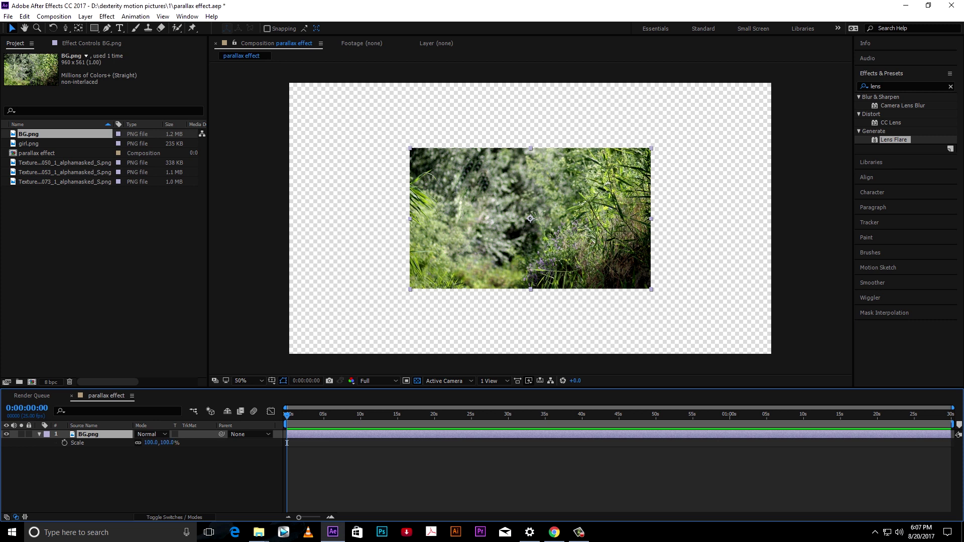
left_click_drag(150, 442, 204, 443)
left_click(190, 474)
Add girl.png above the background, scale it to 176% and move the woman to the middle of the frame's lower edge.
left_click(30, 143)
left_click_drag(30, 144, 80, 431)
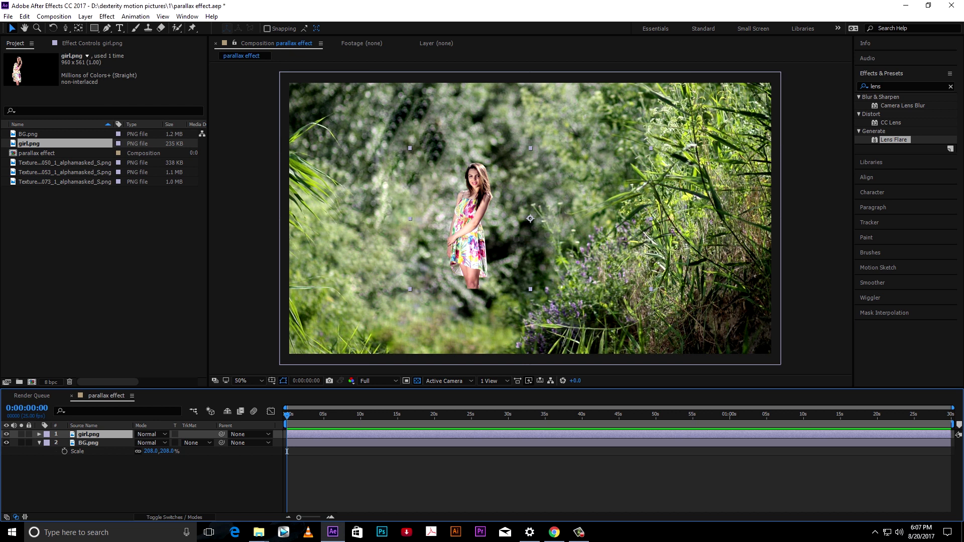
key("s")
left_click_drag(150, 443, 189, 443)
left_click_drag(425, 236, 509, 252)
Add the three plant texture images to the composition above girl.png.
left_click(29, 144)
left_click(64, 163)
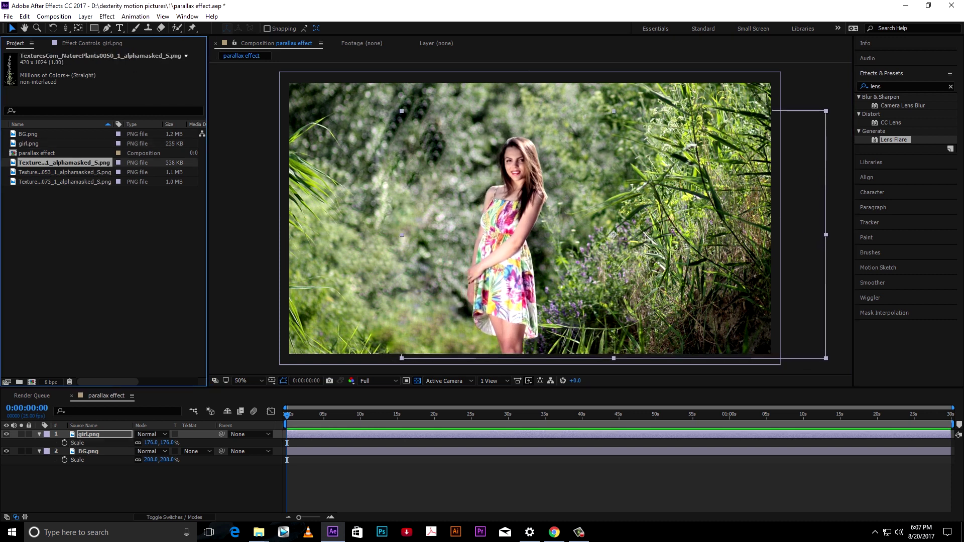
left_click(65, 172, "ctrl")
left_click(64, 182, "ctrl")
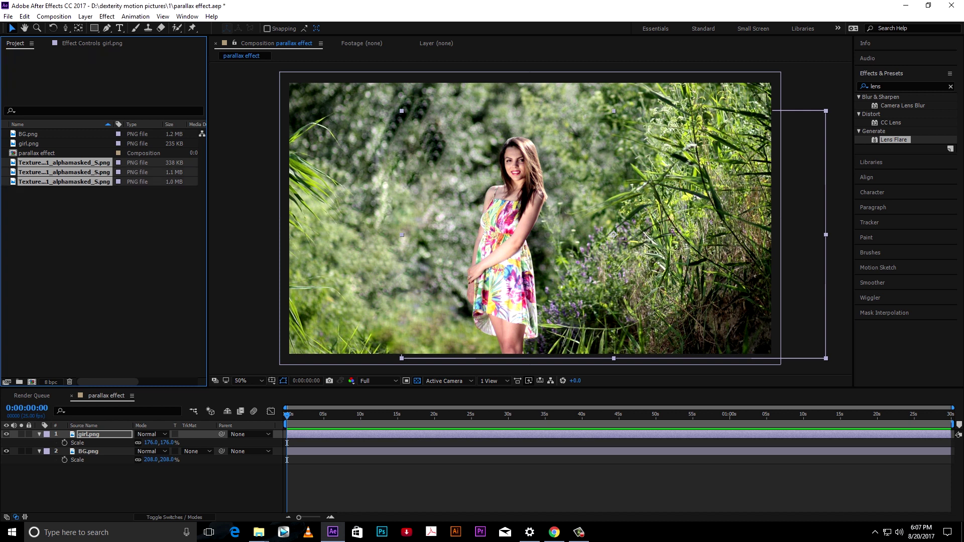
left_click_drag(64, 182, 101, 434)
Spread the plants across the foreground: leafy plant on the left, bushy plant near the middle, purple flower on the right.
left_click_drag(530, 219, 409, 246)
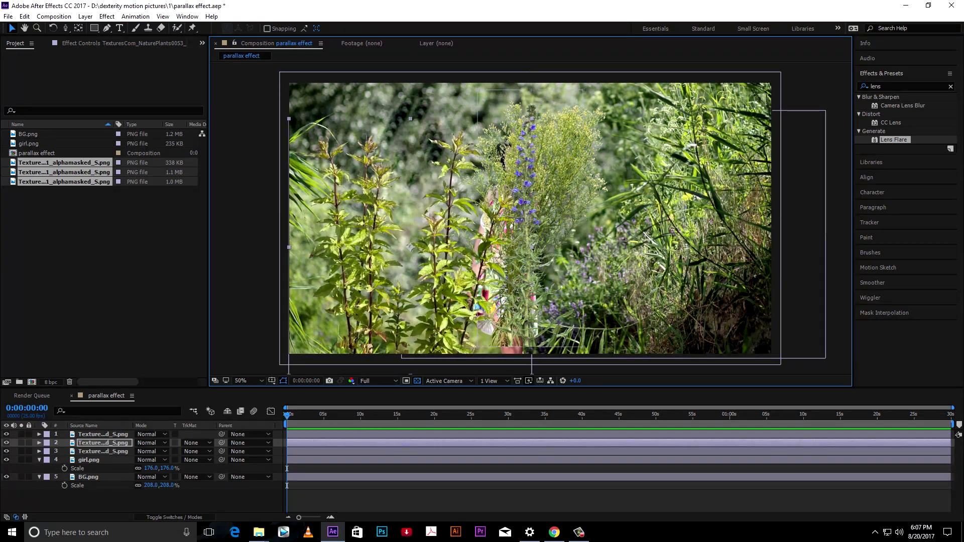
left_click_drag(531, 219, 677, 258)
left_click(442, 241)
left_click_drag(410, 247, 407, 243)
left_click_drag(531, 219, 549, 273)
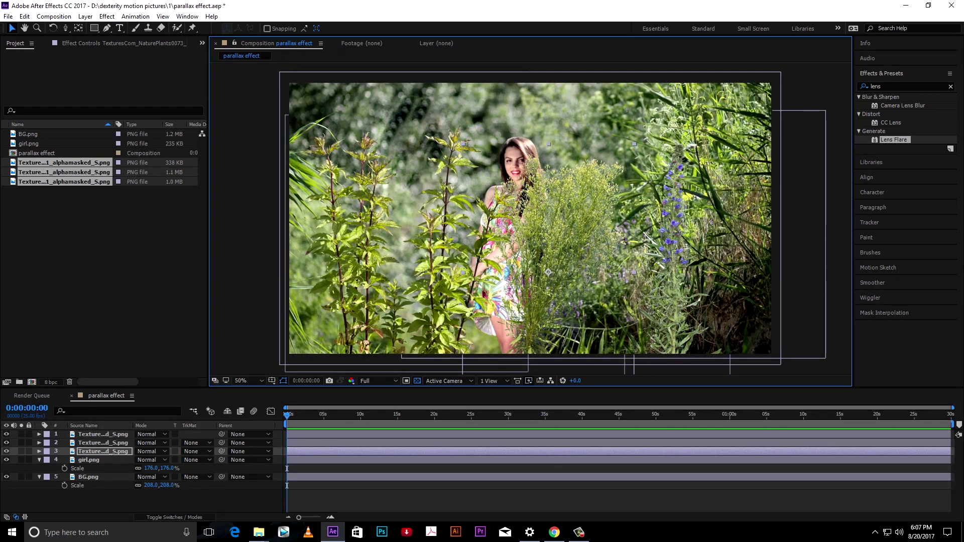
Split the composition display into 2 Views and set the first view to Left.
left_click(492, 380)
left_click(507, 401)
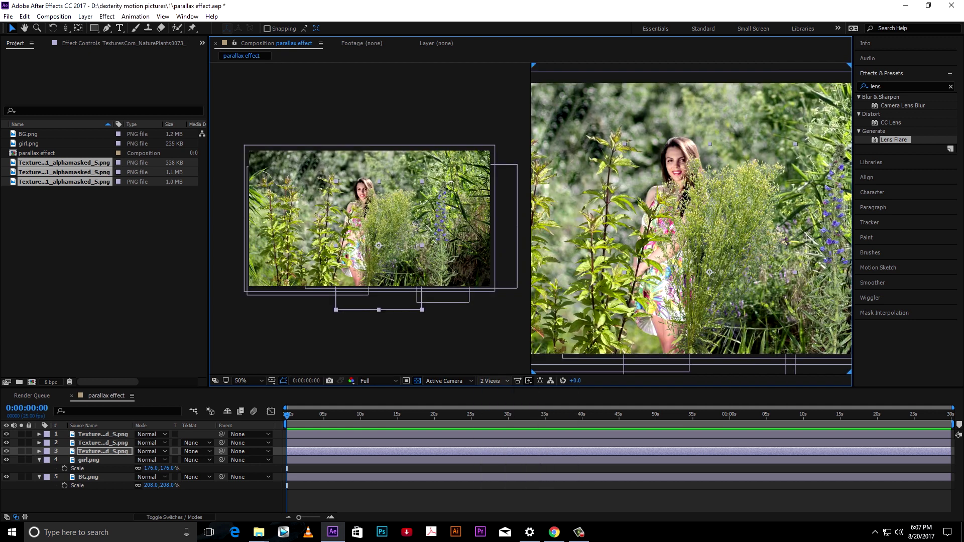
left_click(355, 345)
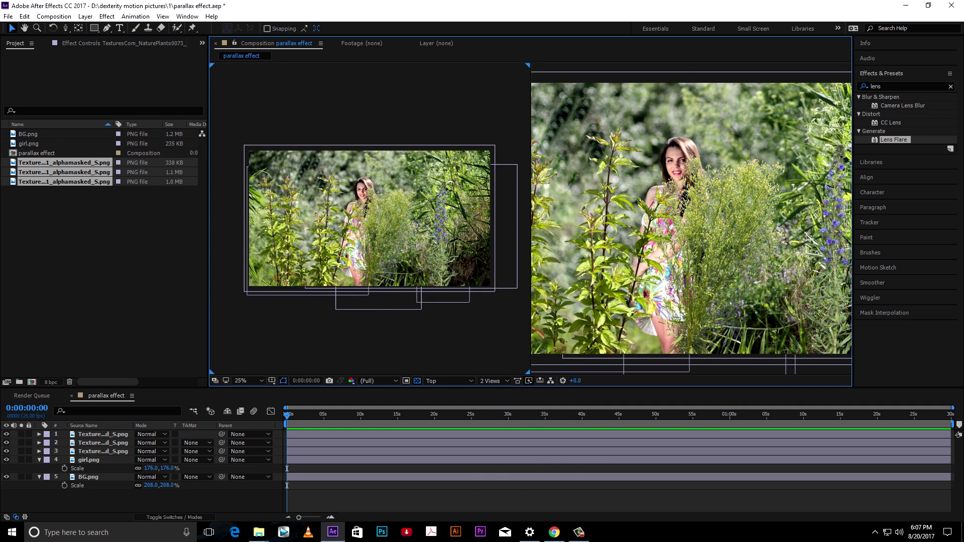
left_click(449, 381)
left_click(452, 418)
Select all five layers of the composition and turn them into 3D layers.
left_click(102, 434)
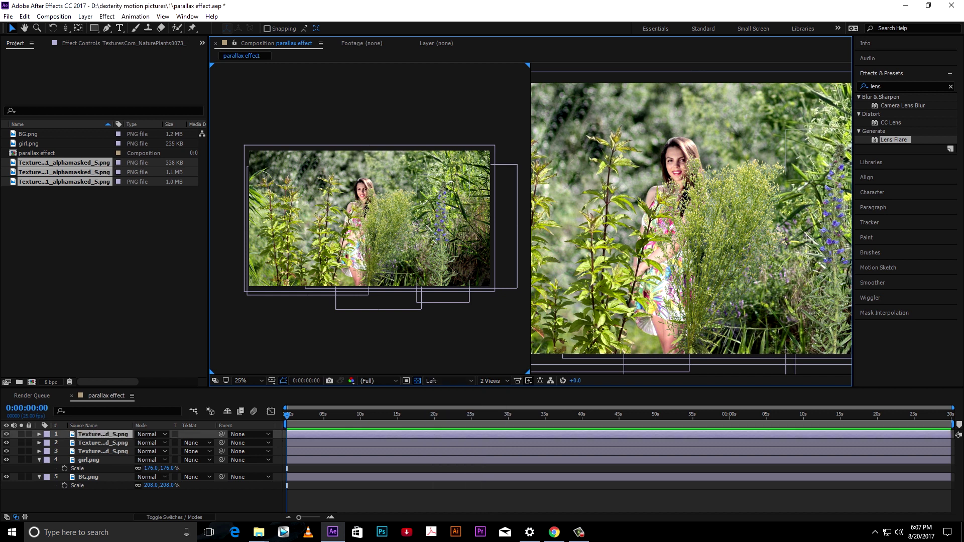
key("ctrl+Down")
key("ctrl+a")
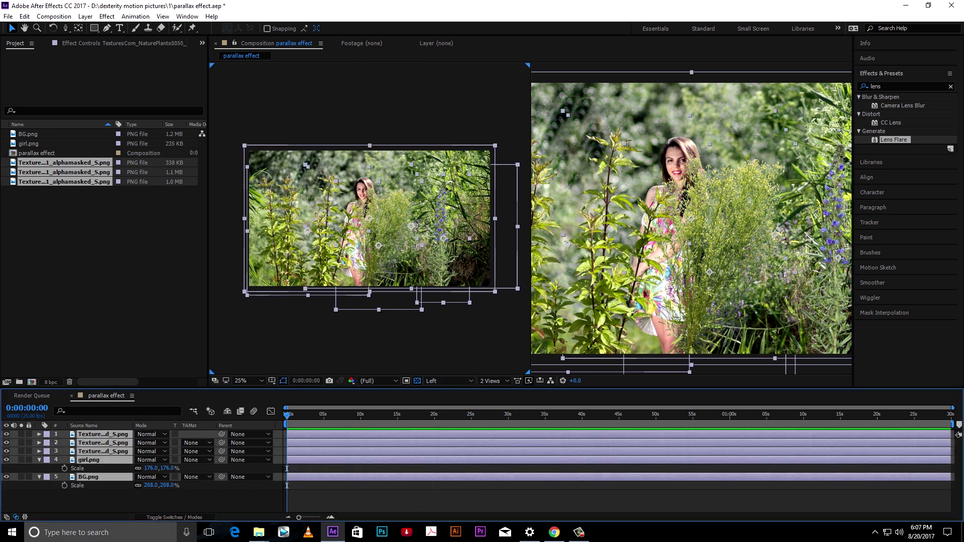
left_click(174, 517)
left_click(191, 435)
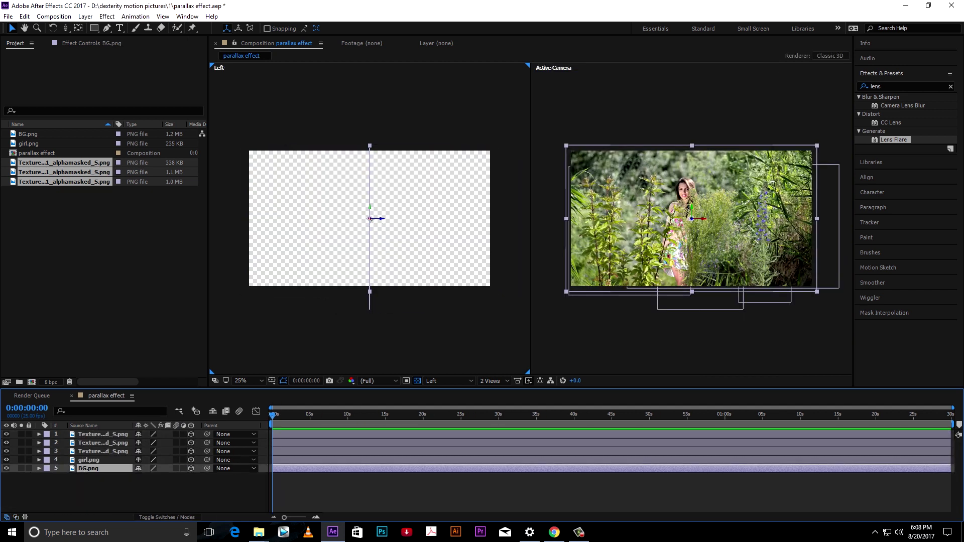
Spread the layers in depth in the Left view: push BG.png far back and pull the plant layers forward toward the viewer.
left_click_drag(382, 219, 305, 219)
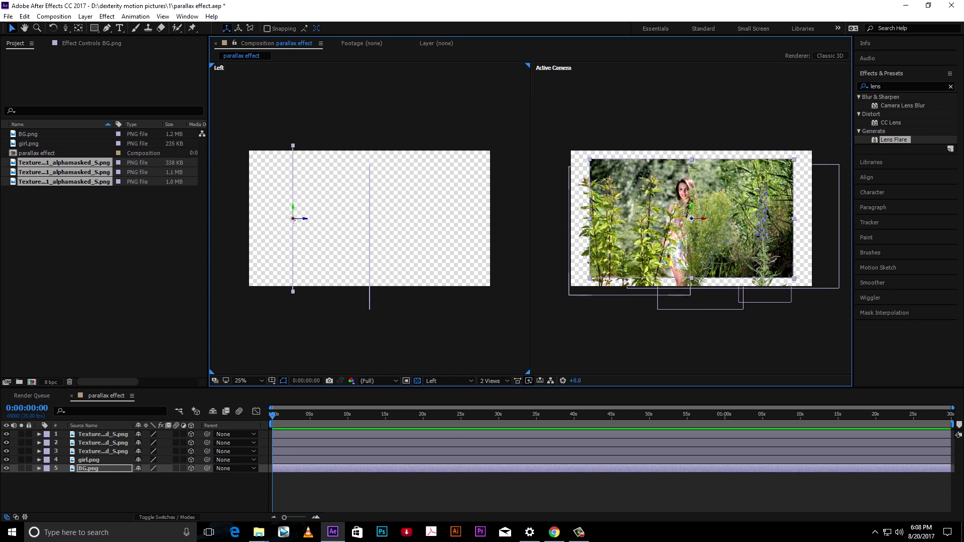
left_click(90, 460)
left_click_drag(381, 227, 474, 238)
left_click(103, 435)
left_click(103, 443)
left_click_drag(381, 232, 434, 231)
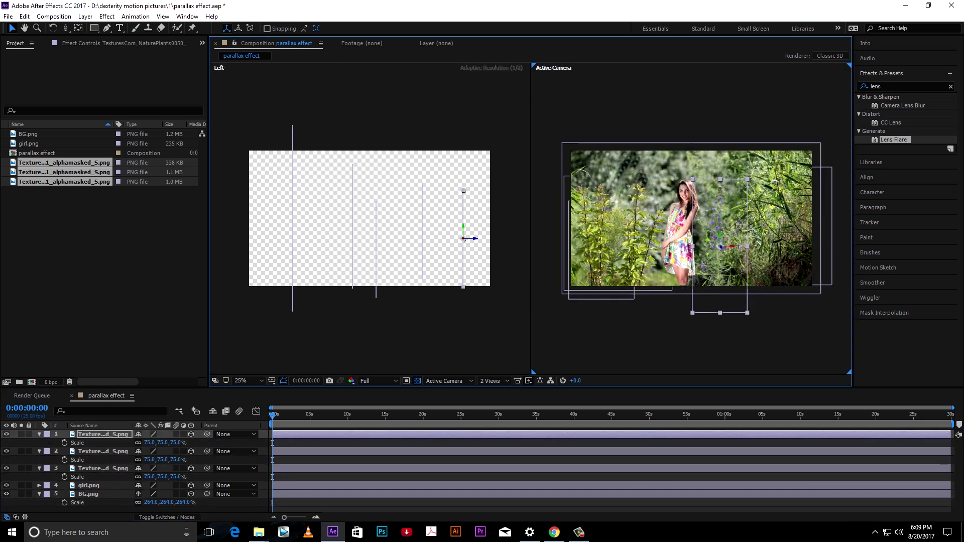
Lower the purple flower beside the woman and collapse the properties of the three plant layers.
left_click_drag(721, 247, 726, 275)
left_click(103, 451)
left_click(39, 468)
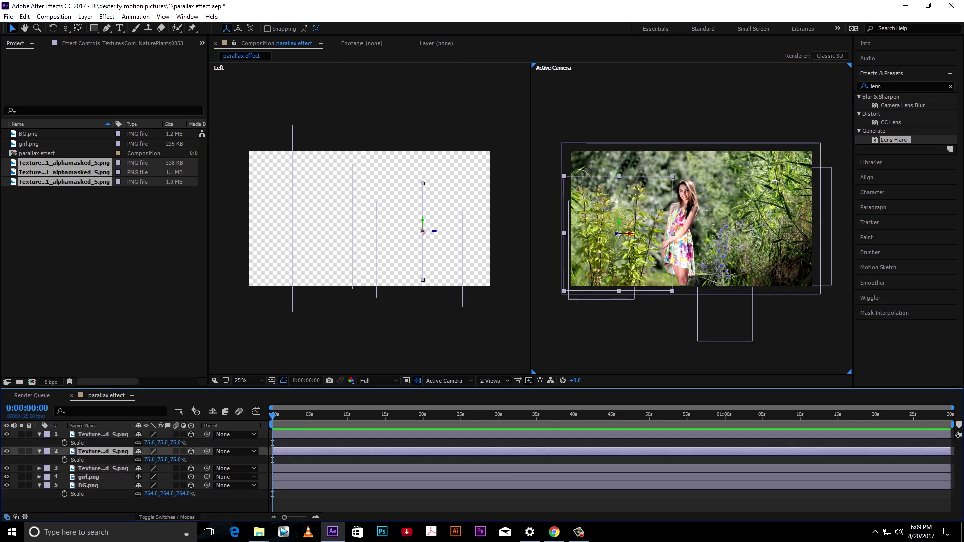
left_click(40, 452)
left_click(39, 435)
Add a two-node camera with the 35mm preset to the composition.
left_click(100, 497)
right_click(273, 477)
mouse_move(191, 399)
left_click(318, 447)
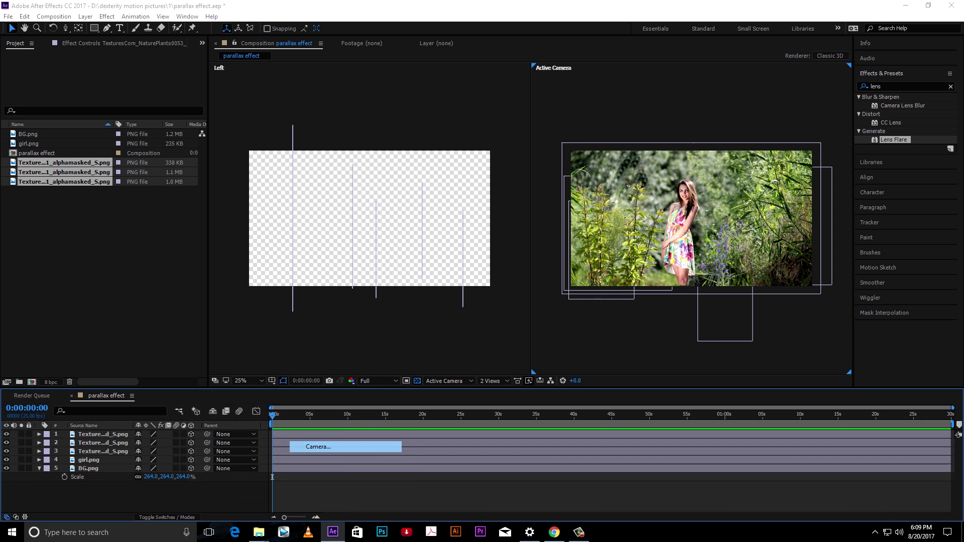
left_click(544, 189)
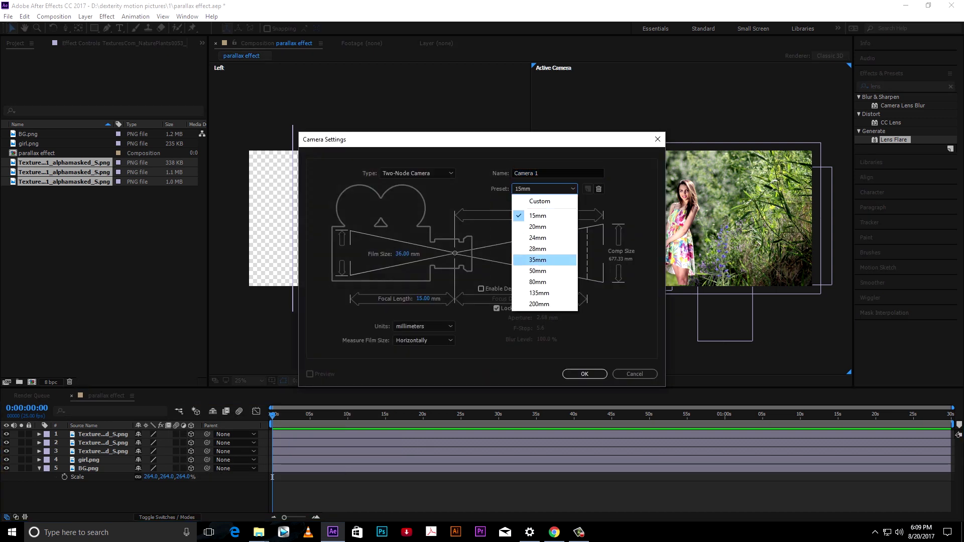
left_click(537, 259)
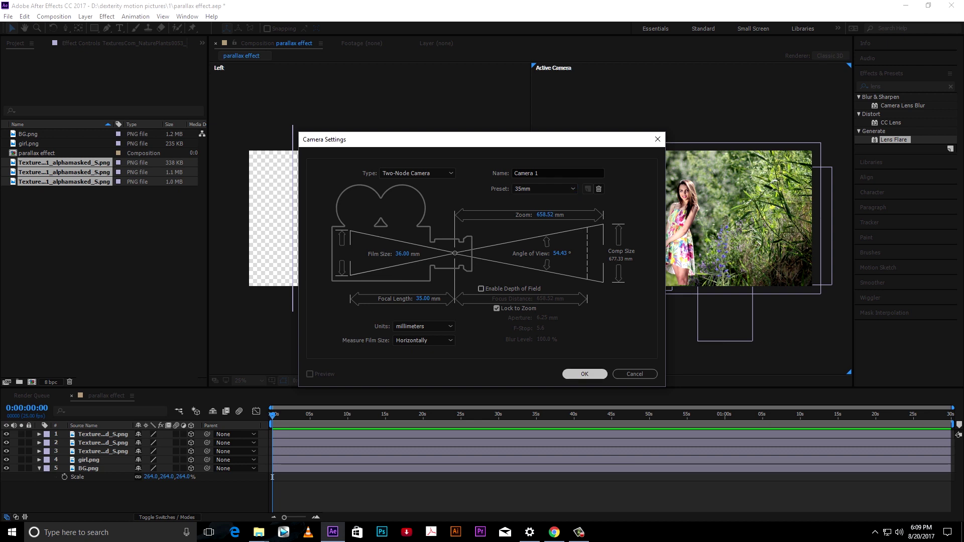
key("Return")
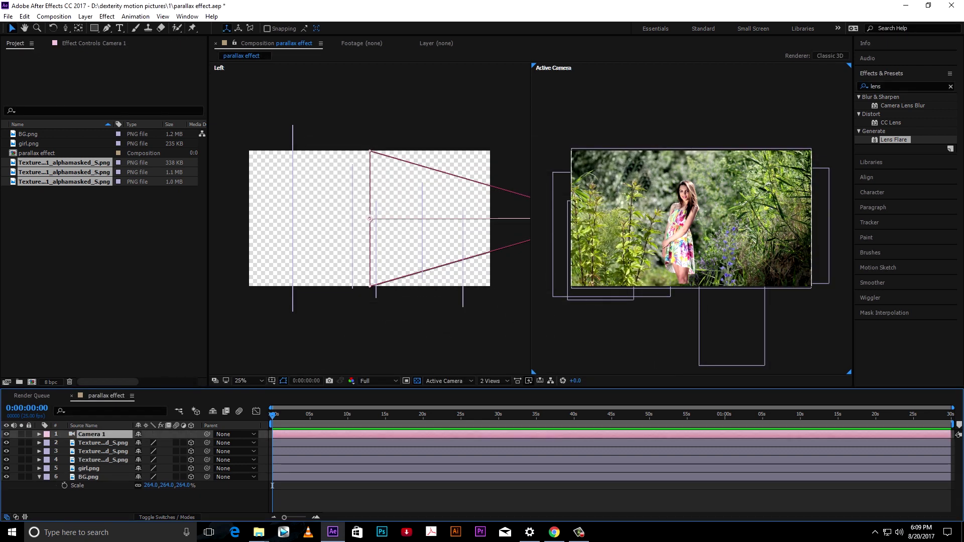
Turn on the camera's Depth of Field, set its Focus Distance to 2003.7 pixels and raise the Aperture to blur the foreground plants.
left_click(39, 434)
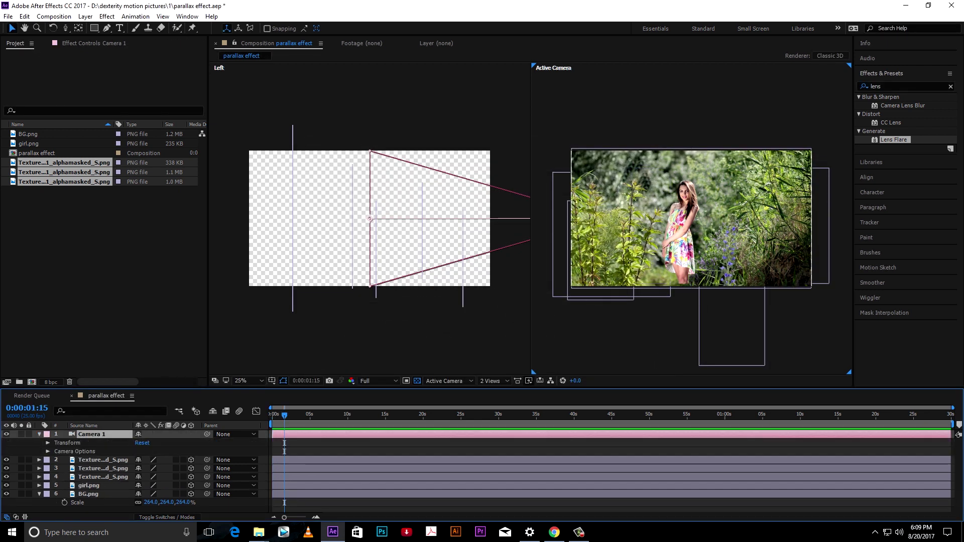
left_click(48, 452)
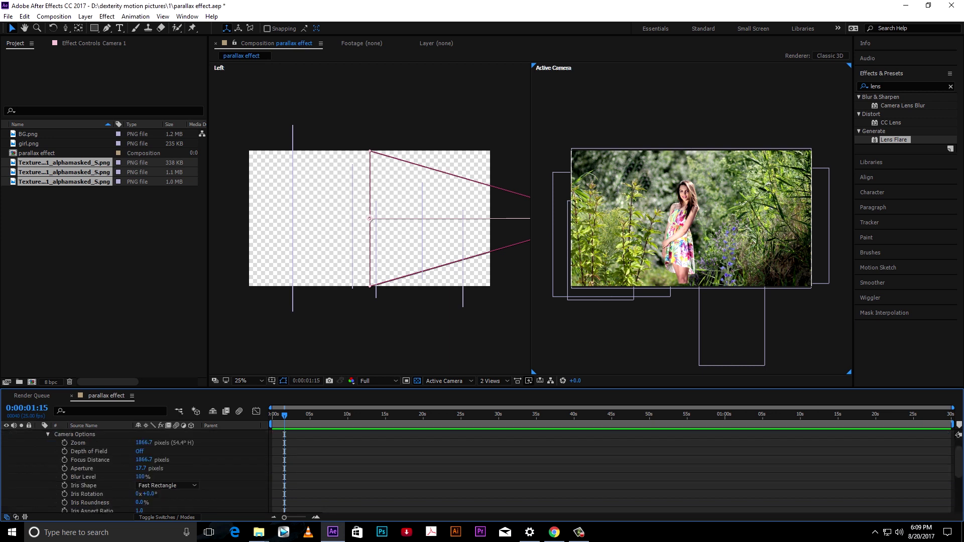
left_click(140, 452)
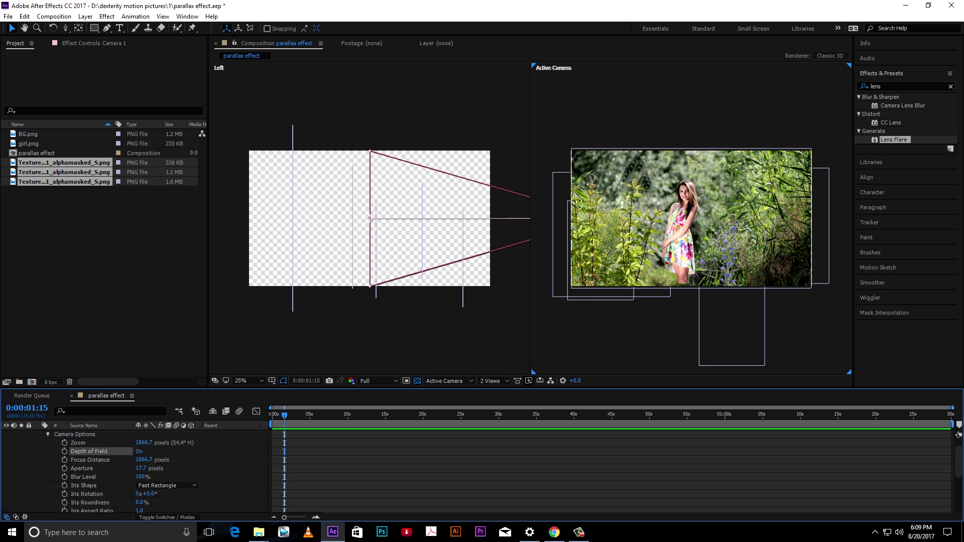
left_click_drag(143, 460, 227, 468)
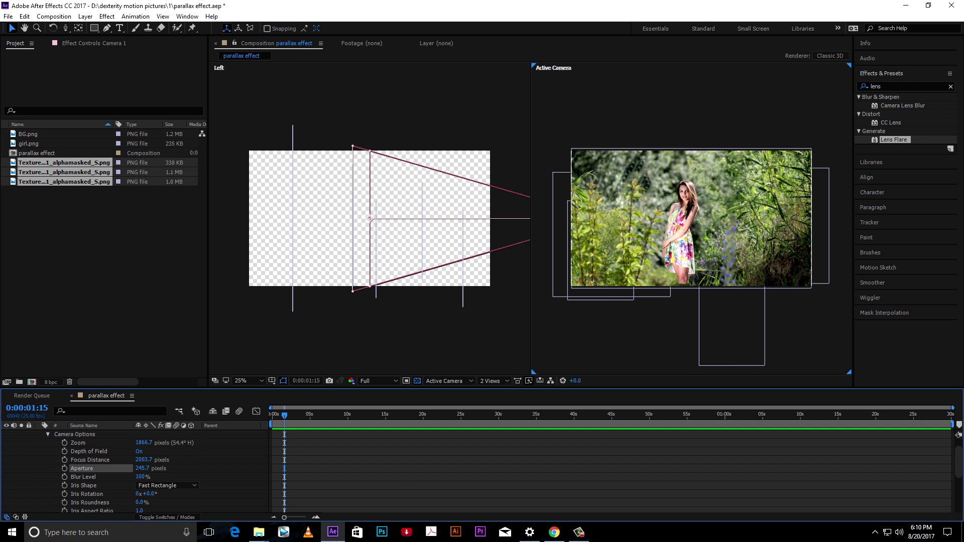
left_click_drag(142, 469, 180, 468)
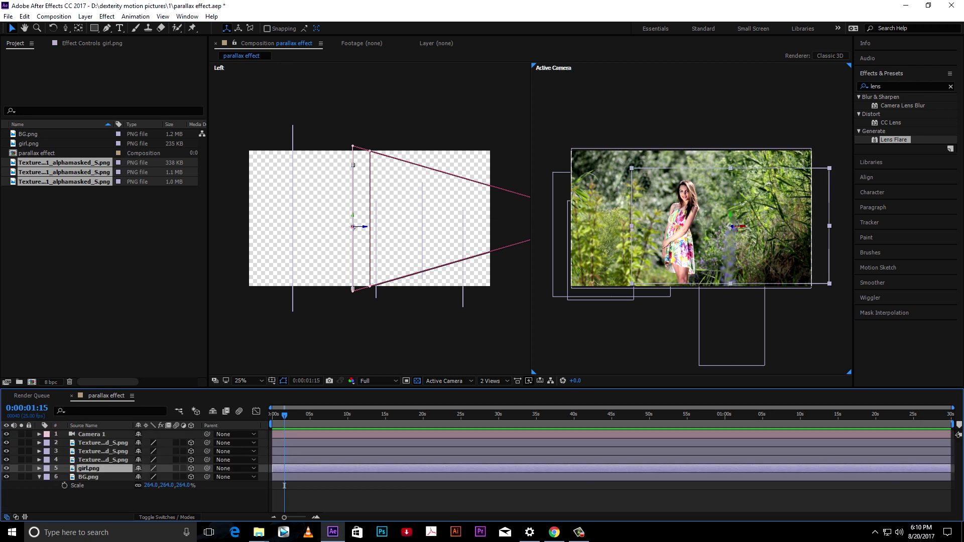
Scale girl.png to 202% and reposition the woman vertically so her legs meet the frame's lower edge.
left_click_drag(730, 213, 731, 222)
key("s")
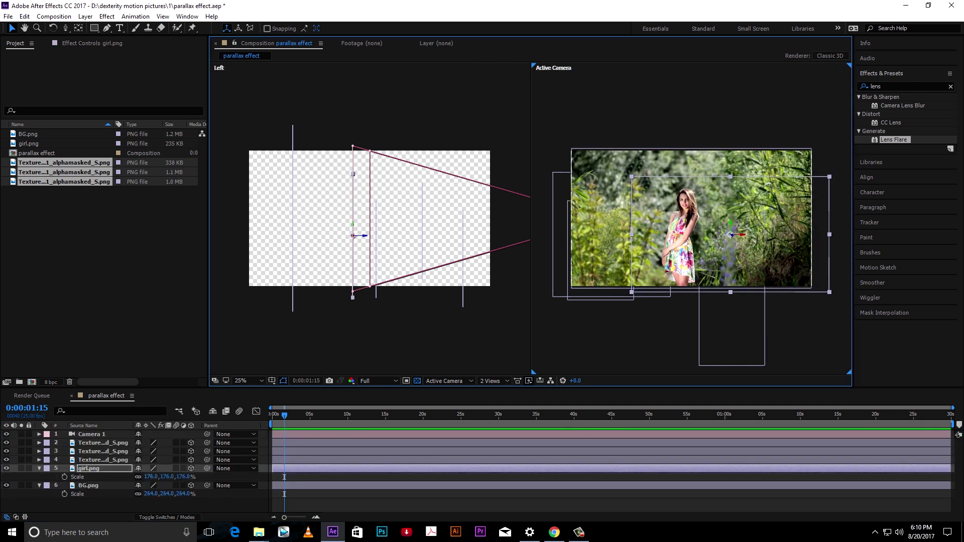
left_click_drag(150, 477, 162, 477)
left_click_drag(742, 234, 743, 212)
Select Camera 1 and display the composition in 1 View through the Active Camera at 50% magnification.
left_click(92, 435)
left_click(494, 381)
left_click(502, 393)
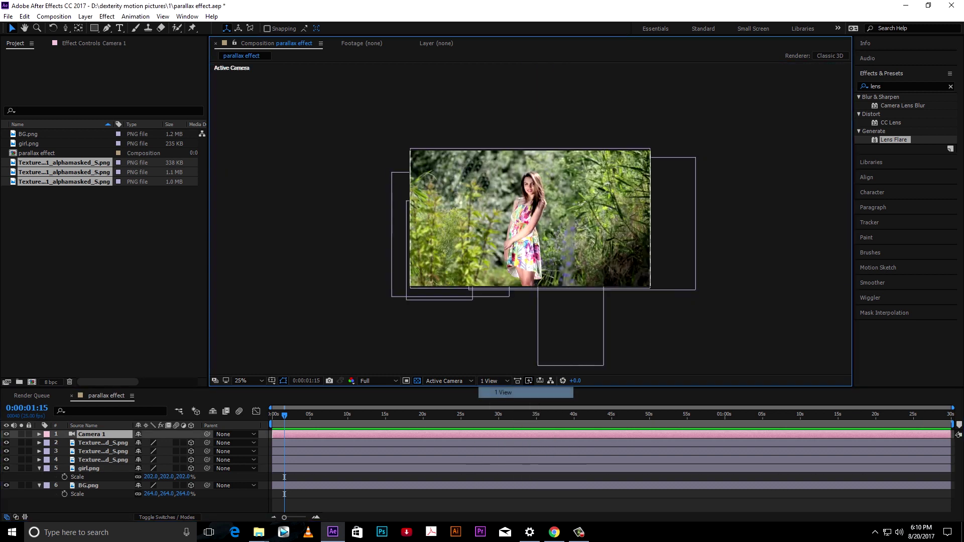
scroll(531, 218, "up", 2)
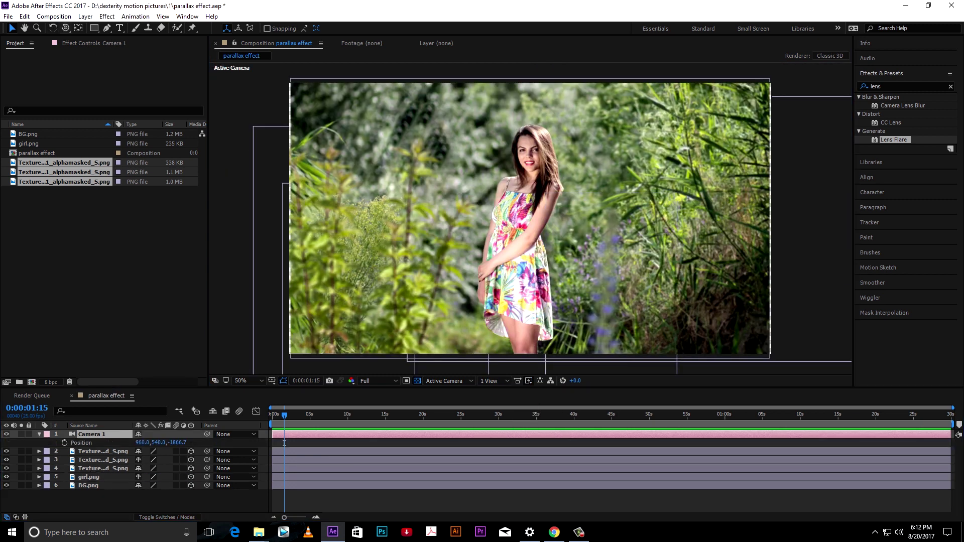
Animate Camera 1 orbiting the woman with Position keyframes 275.9, 523.7, -1736.7 at 0:00:01:15 and 1363.9, 588.9, -1821.8 at 0:00:04:20.
left_click(66, 27)
left_click_drag(512, 218, 588, 221)
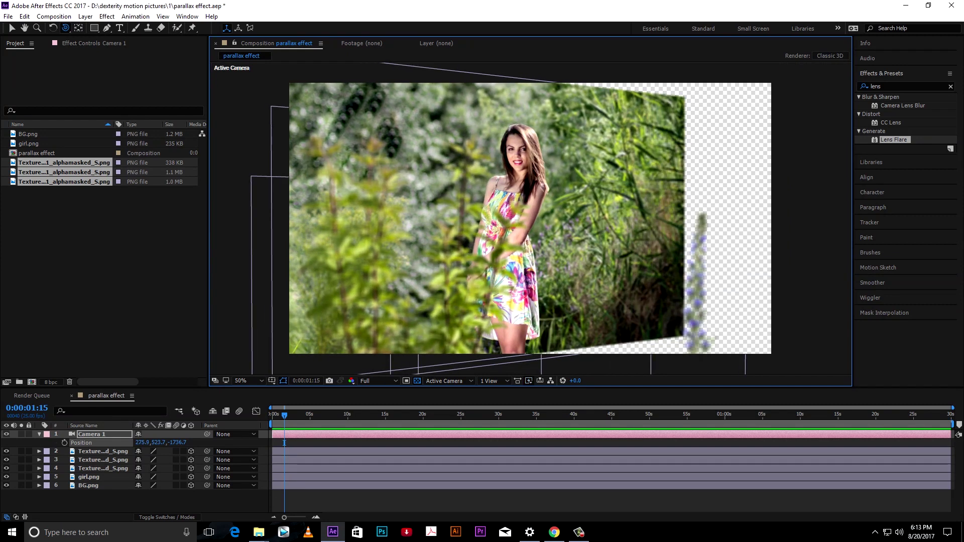
left_click(65, 443)
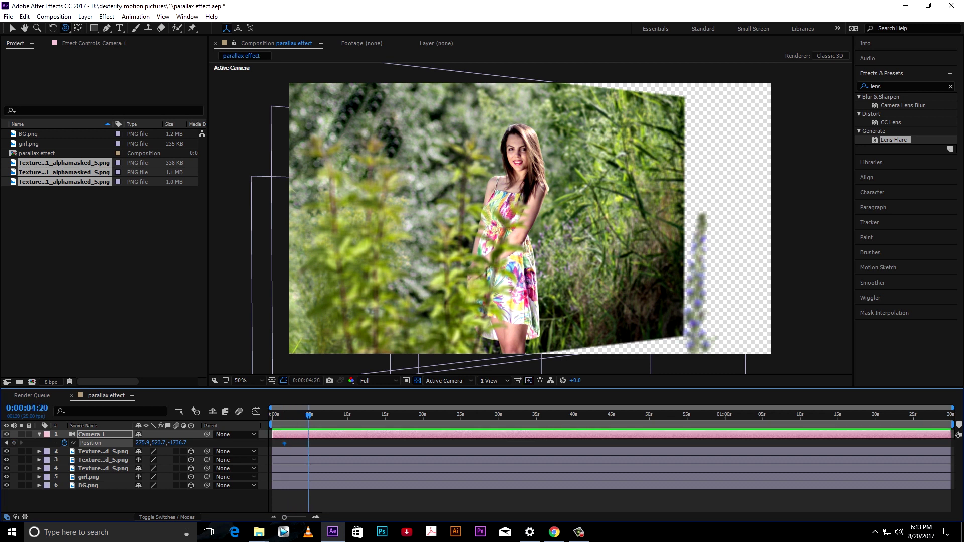
left_click_drag(558, 221, 436, 213)
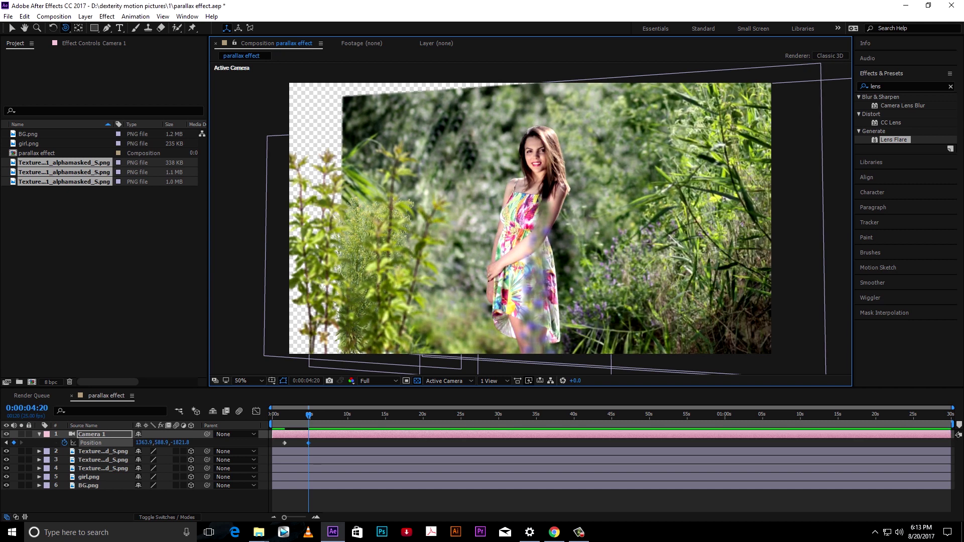
Scale BG.png to 304% and shift it to the right at the 0:00:01:15 keyframe to reduce the empty area behind the woman.
left_click(294, 414)
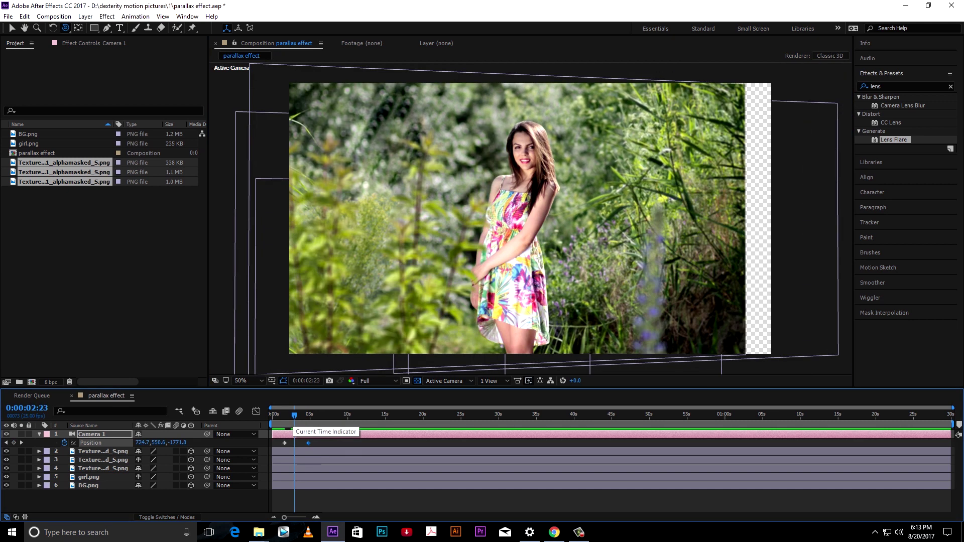
left_click(295, 485)
key("s")
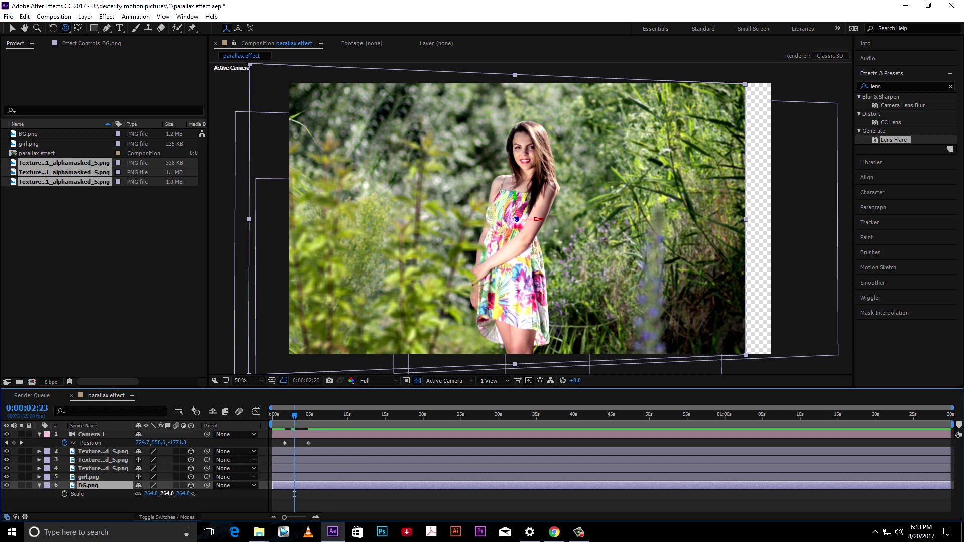
left_click_drag(151, 495, 157, 494)
key("v")
left_click_drag(295, 415, 286, 416)
key("Page_Up")
key("Page_Up")
key("Page_Up")
left_click_drag(150, 494, 161, 494)
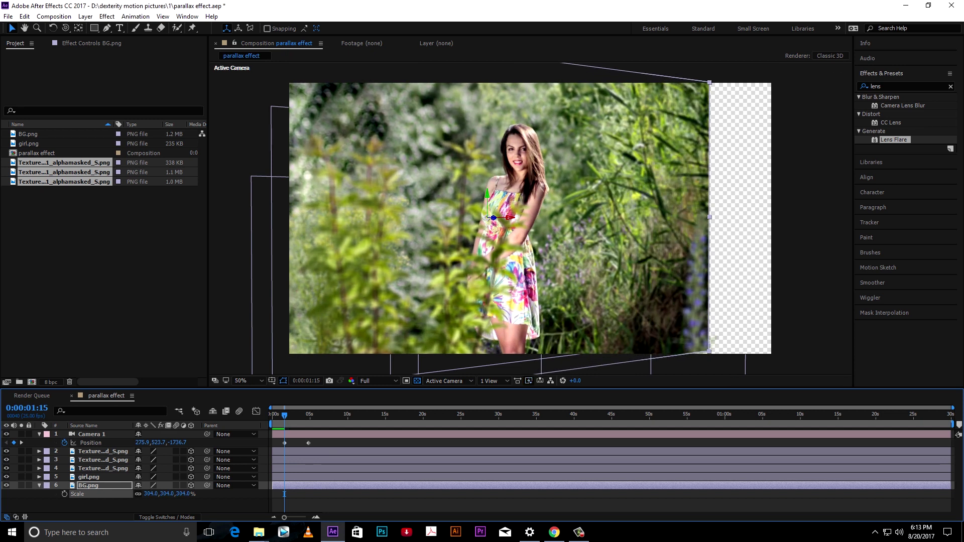
left_click_drag(487, 217, 547, 217)
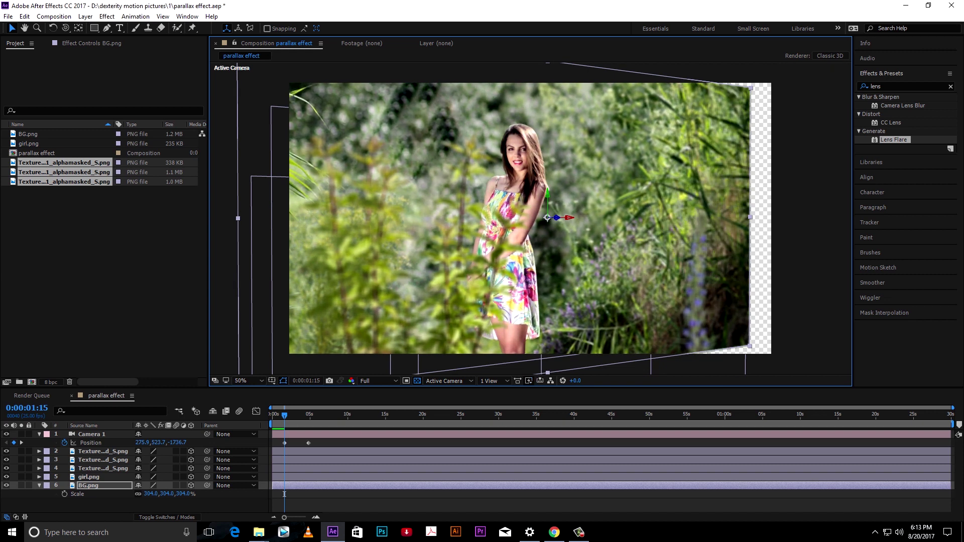
Enlarge BG.png to 403% and shift it left at 0:00:04:20 to fill the frame, checking the coverage around the first camera keyframe.
left_click_drag(285, 415, 308, 415)
left_click_drag(151, 493, 200, 494)
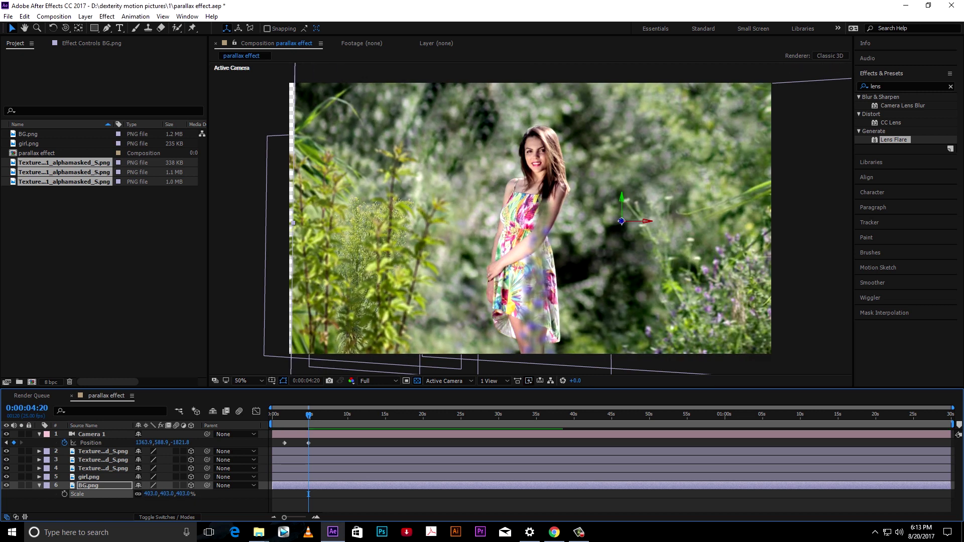
left_click_drag(647, 221, 646, 221)
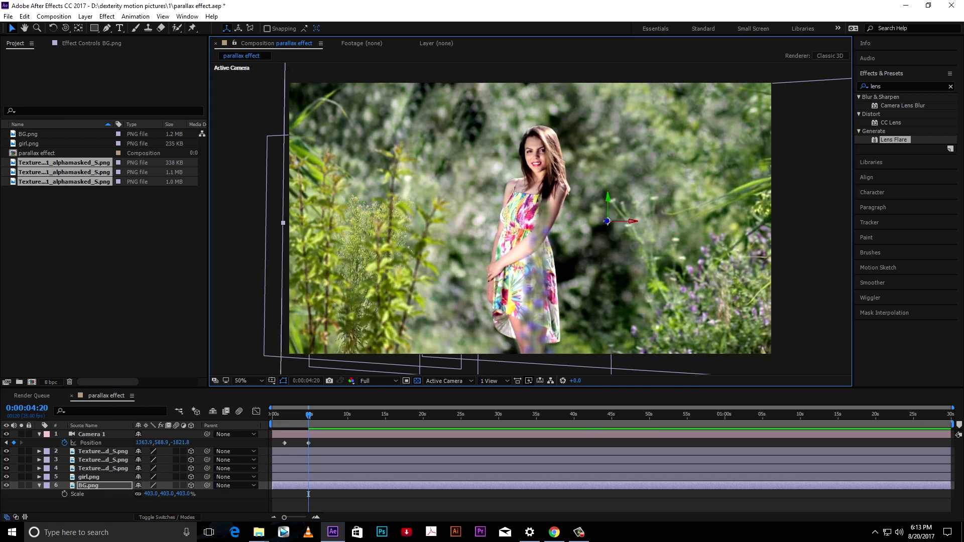
left_click_drag(308, 416, 290, 416)
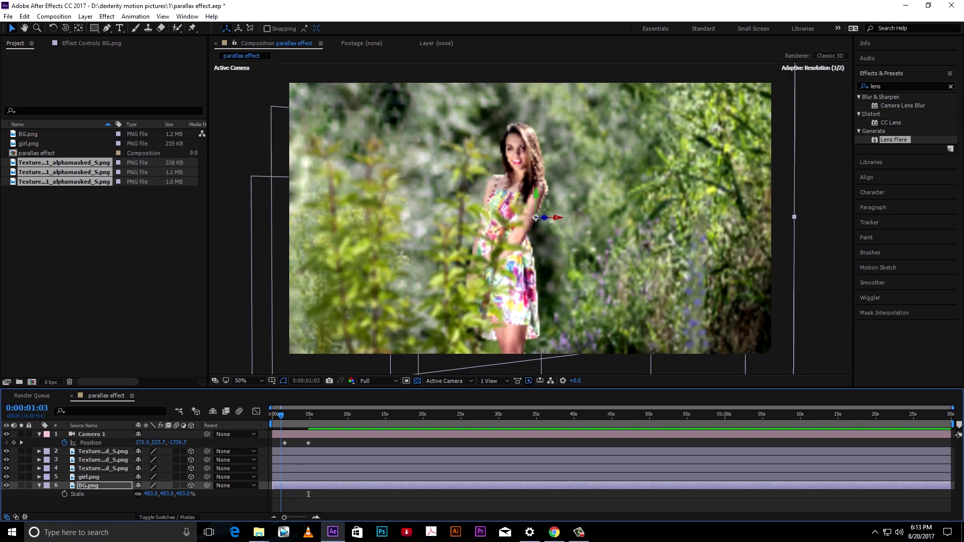
left_click_drag(280, 415, 284, 416)
Trim the work area to just around the two camera keyframes and preview the camera move.
left_click_drag(270, 425, 279, 425)
left_click_drag(953, 425, 318, 425)
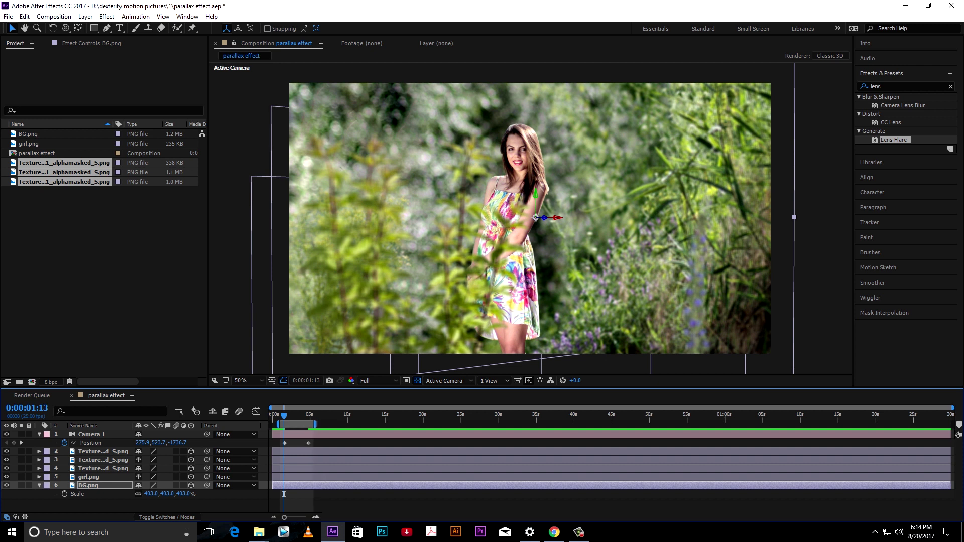
key("space")
key("equal")
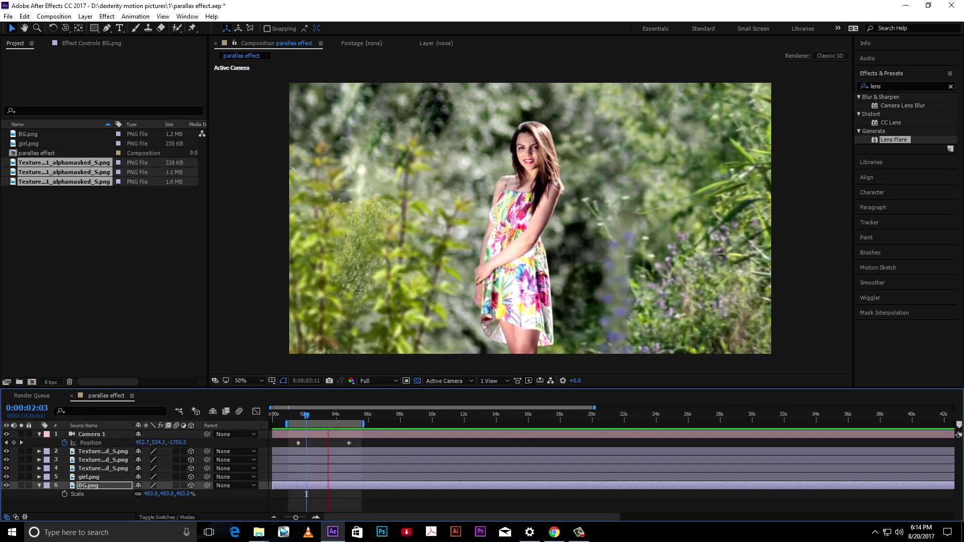
key("space")
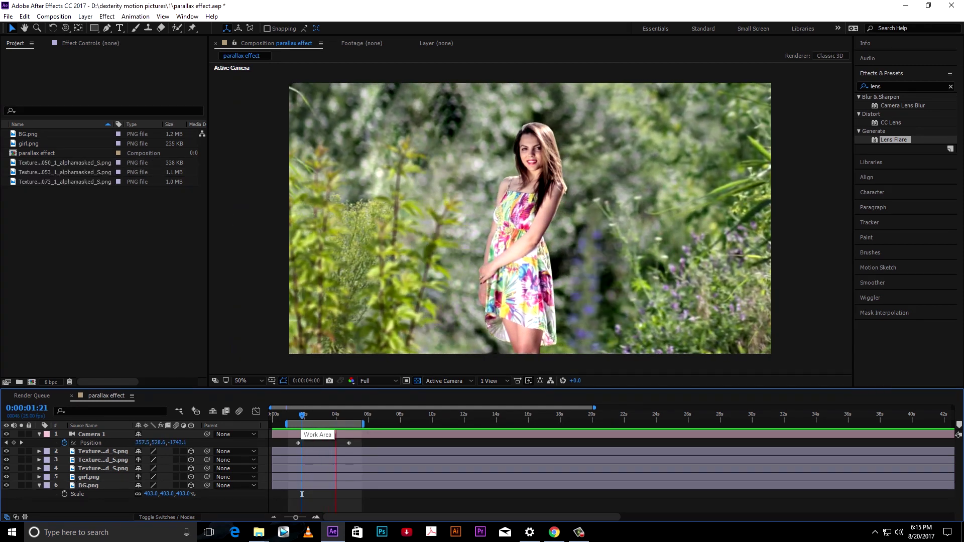
Reposition the NaturePlants0073 plant beside the woman near the end of the camera move, scale it to 100%, and preview an earlier moment.
left_click_drag(301, 494, 343, 494)
left_click(103, 451)
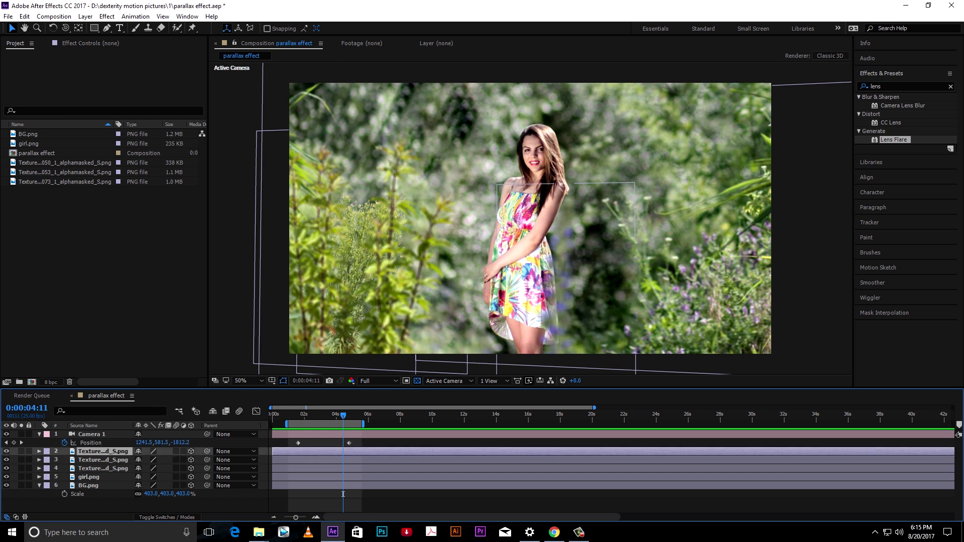
key("KP_4")
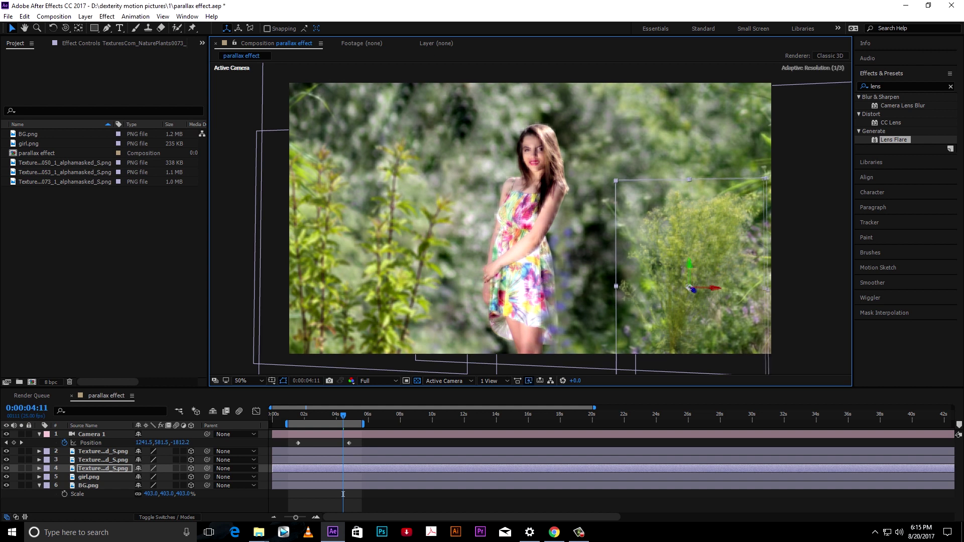
left_click_drag(697, 293, 722, 310)
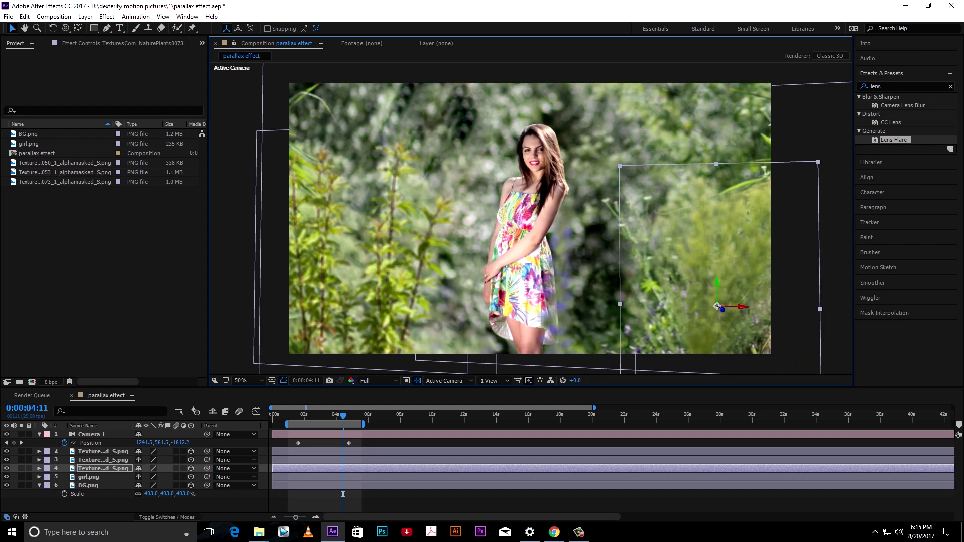
key("s")
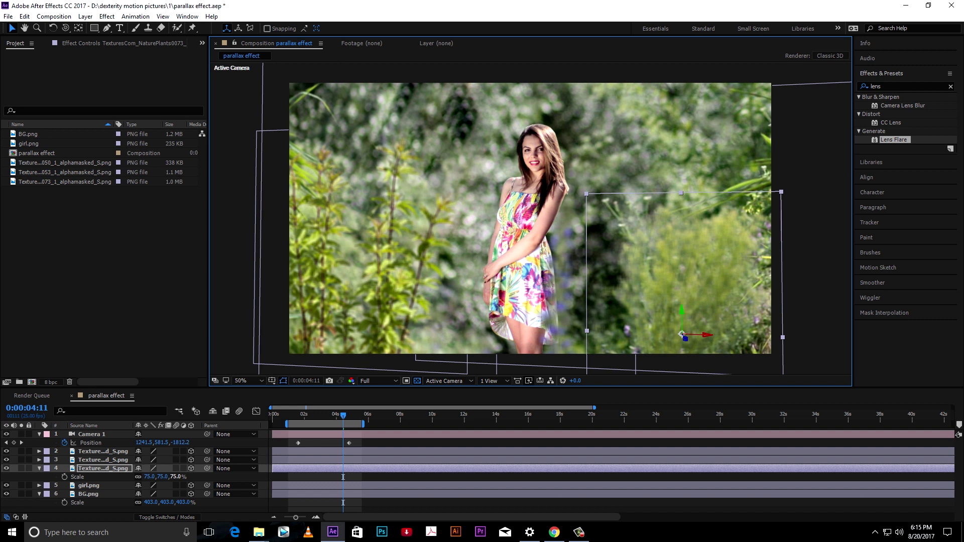
left_click_drag(150, 477, 163, 477)
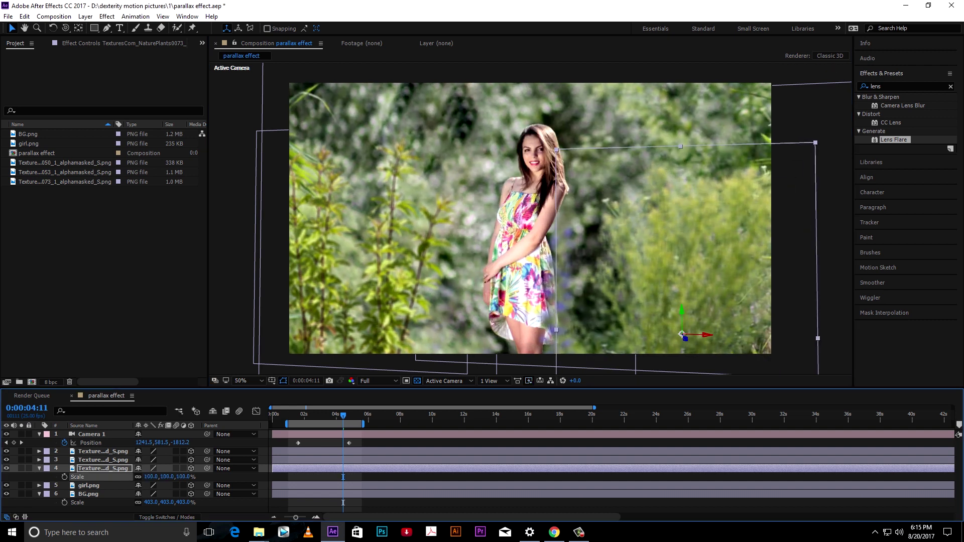
left_click_drag(344, 416, 311, 416)
key("space")
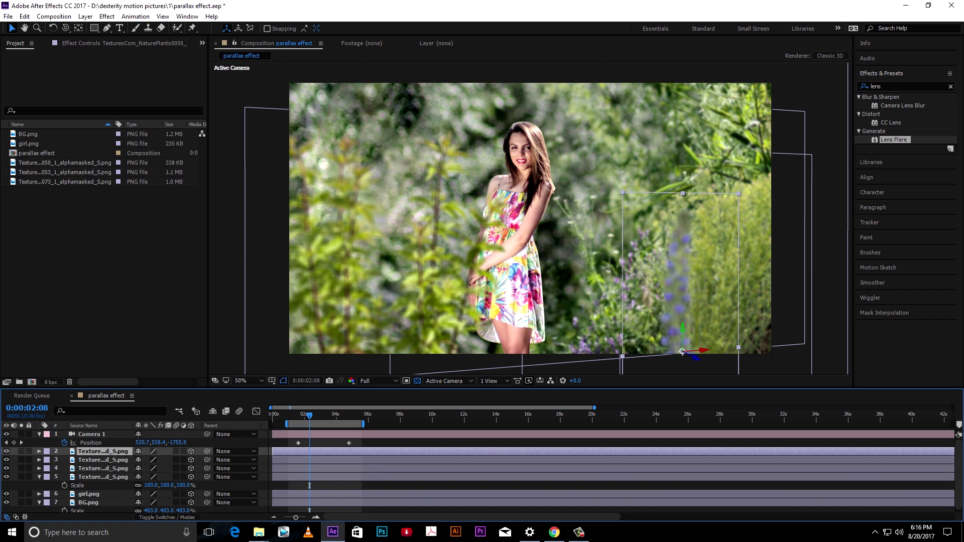
Place the blue-flowered NaturePlants0050 layer among the foreground leaves and duplicate it to put more flowers beside the woman.
left_click_drag(704, 351, 537, 355)
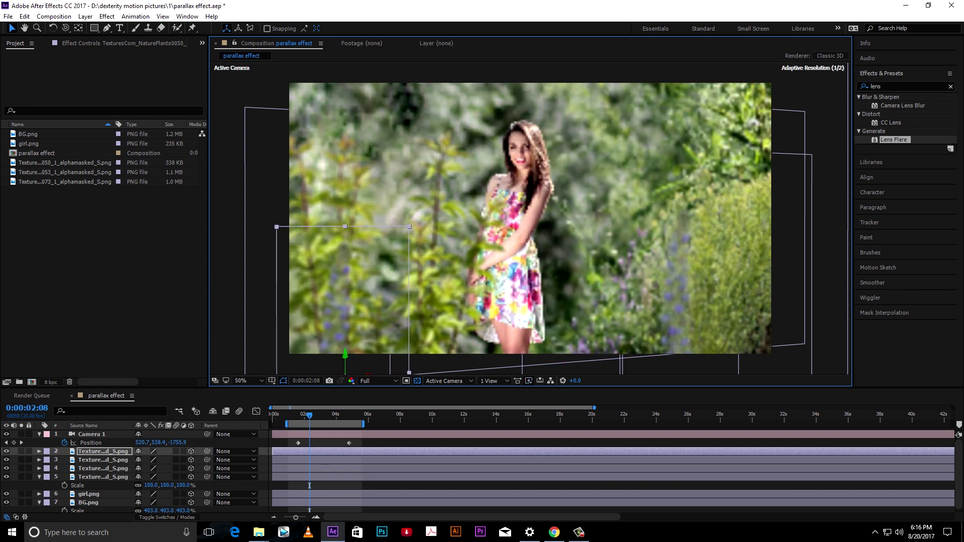
key("comma")
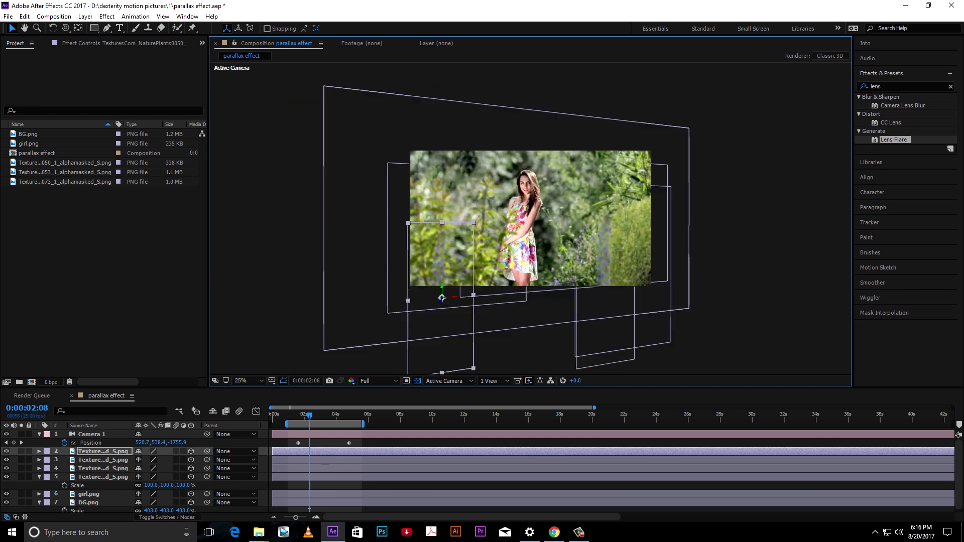
key("ctrl+d")
key("period")
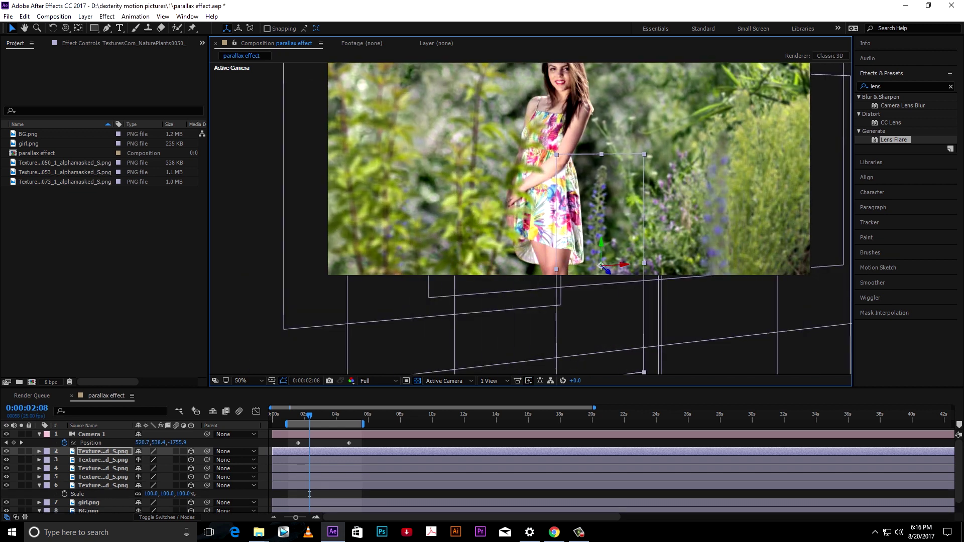
key("ctrl+d")
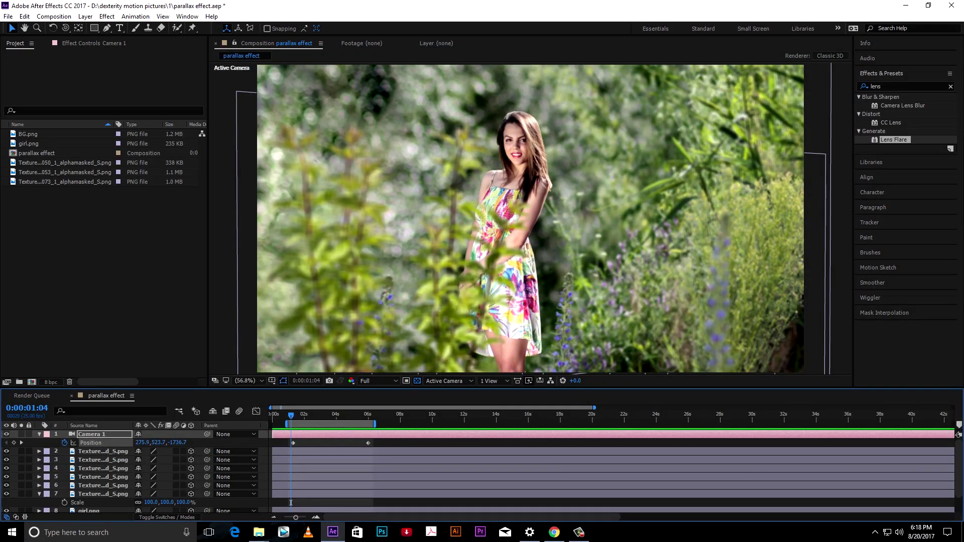
Apply Easy Ease to both Position keyframes of Camera 1.
right_click(293, 443)
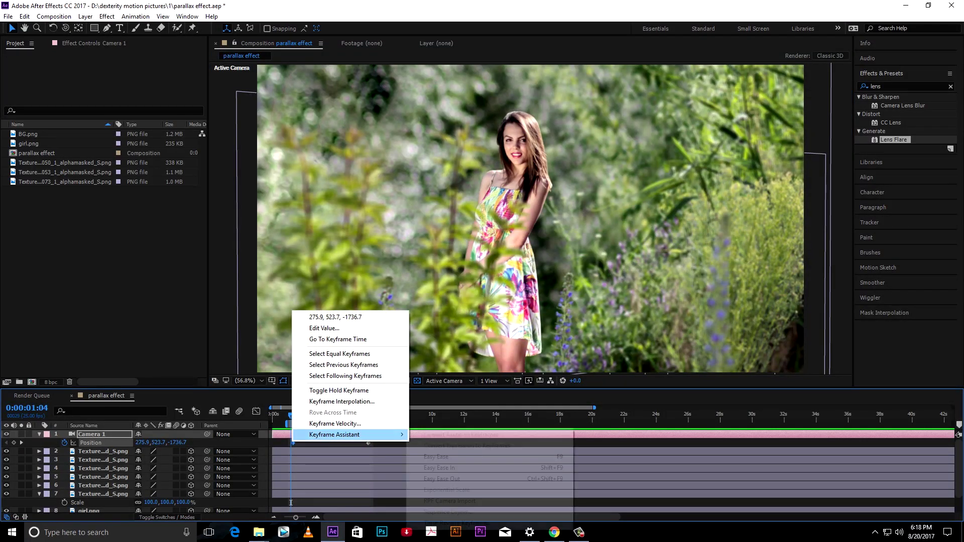
mouse_move(351, 435)
left_click(436, 457)
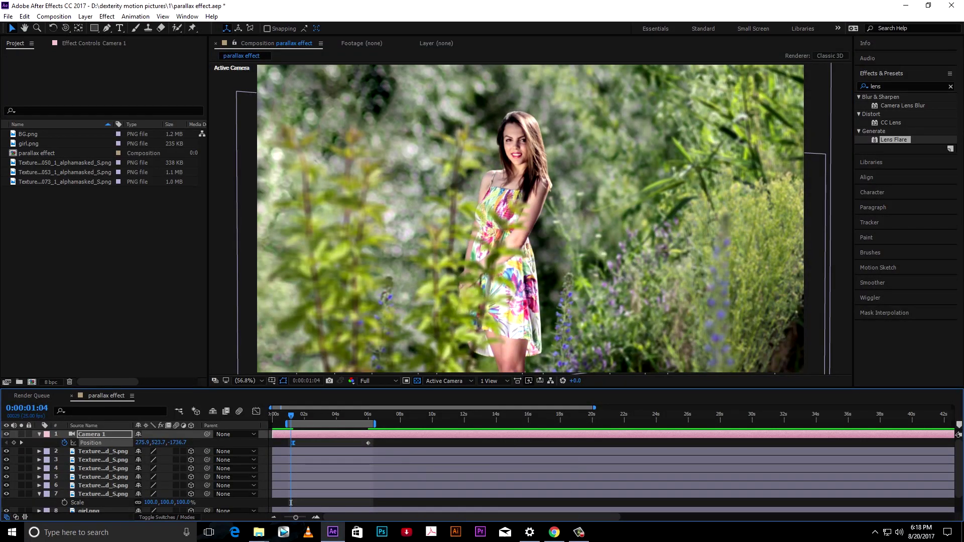
left_click_drag(291, 416, 360, 415)
right_click(368, 443)
mouse_move(411, 436)
left_click(513, 458)
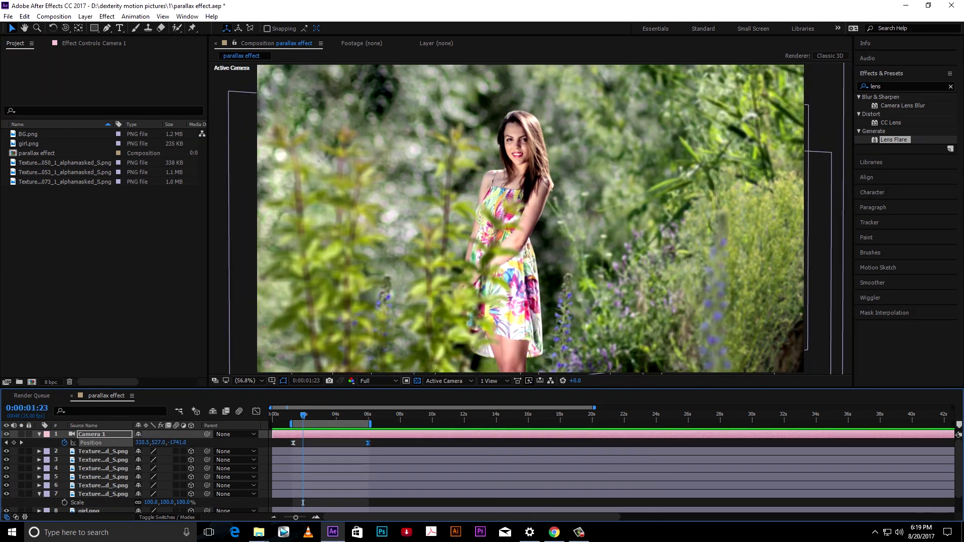
Add the parallax effect composition to the render queue and set its output format to QuickTime.
left_click(53, 17)
left_click(79, 112)
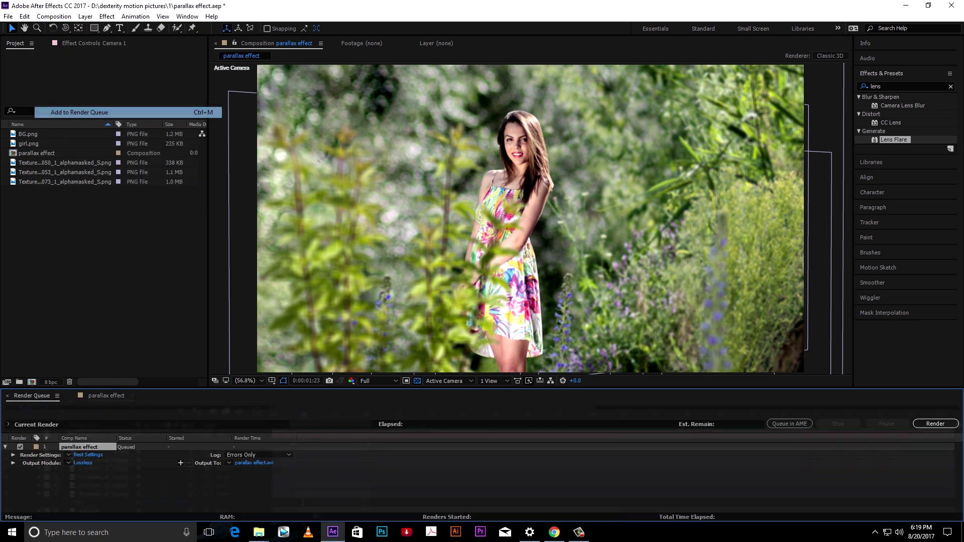
left_click(83, 463)
left_click(455, 141)
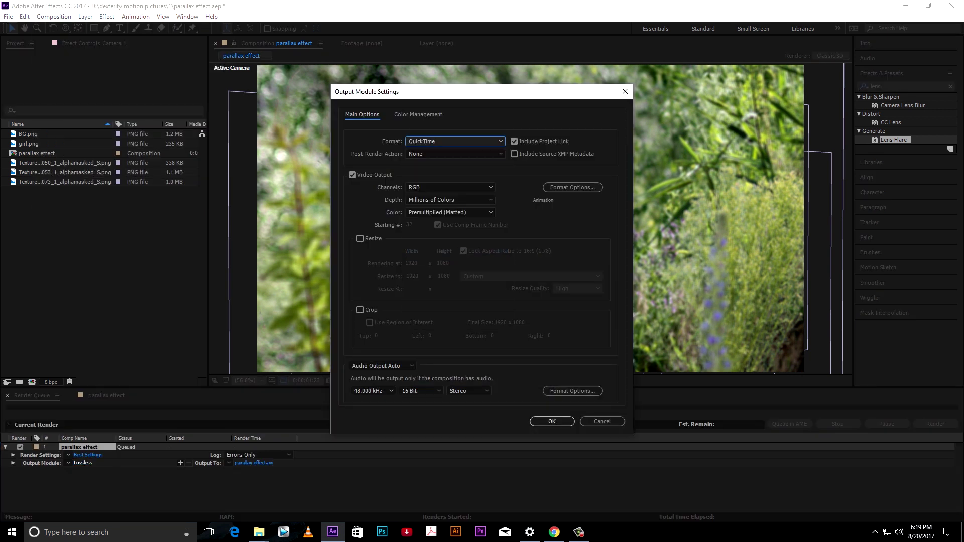
left_click(552, 421)
Set the output file to parallax effect.mov in the dexterity motion pictures folder and start the render.
left_click(254, 463)
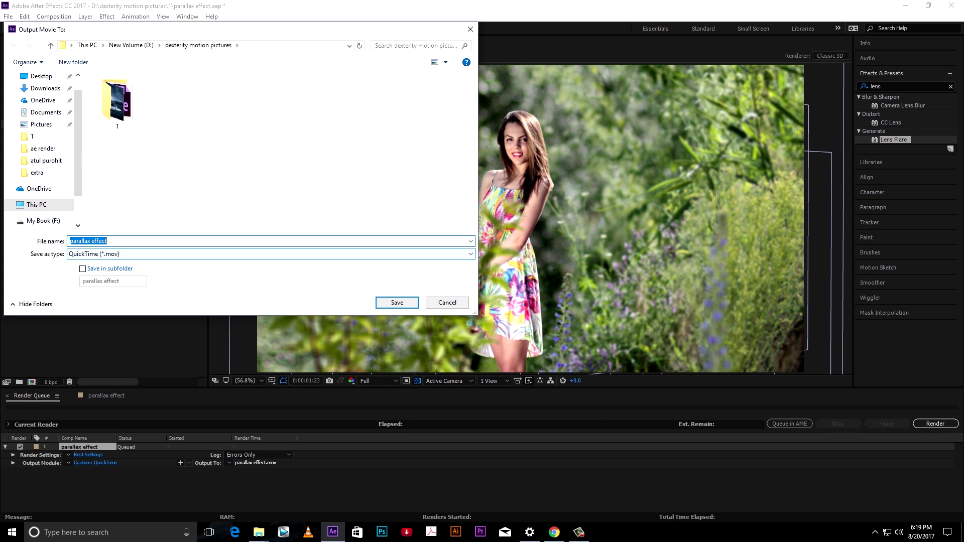
left_click(397, 303)
left_click(935, 424)
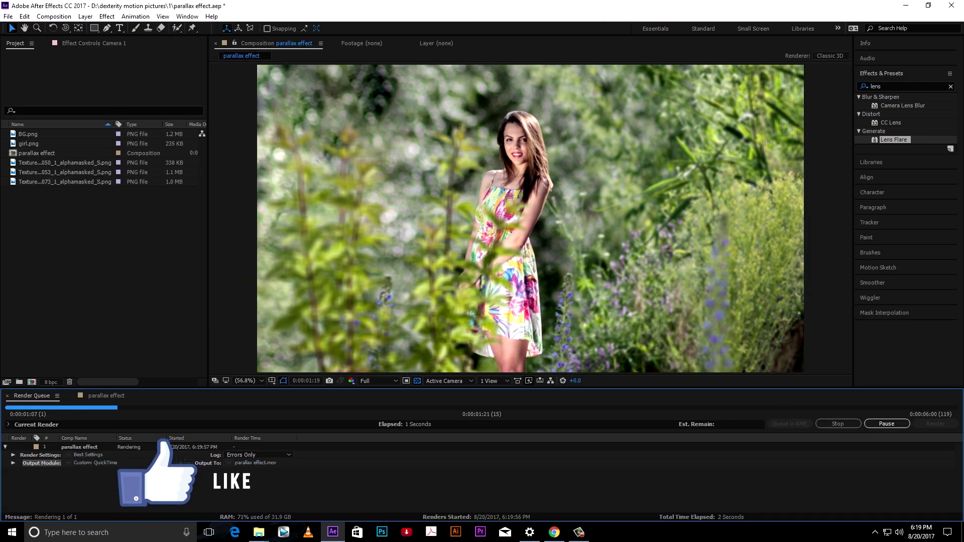